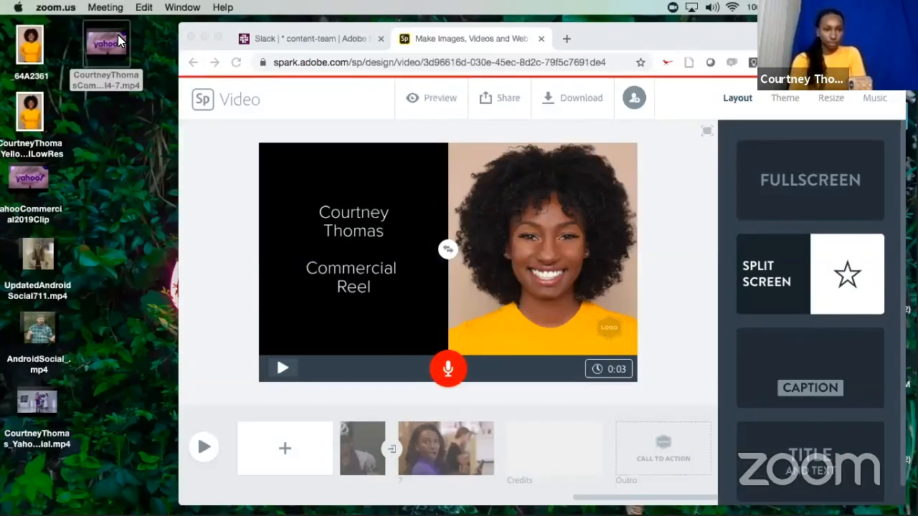
Play the finished commercial reel MP4 from the desktop in QuickTime Player with the system volume raised.
mouse_move(2, 515)
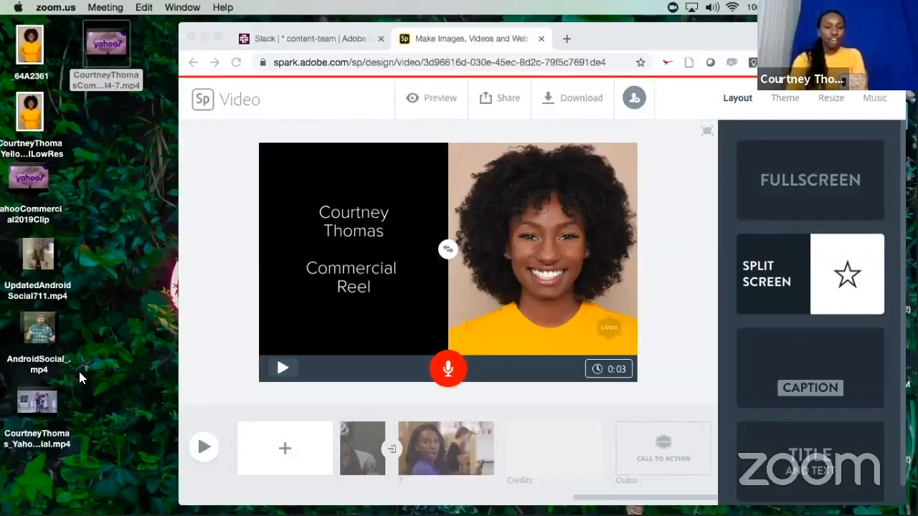
left_click(119, 80)
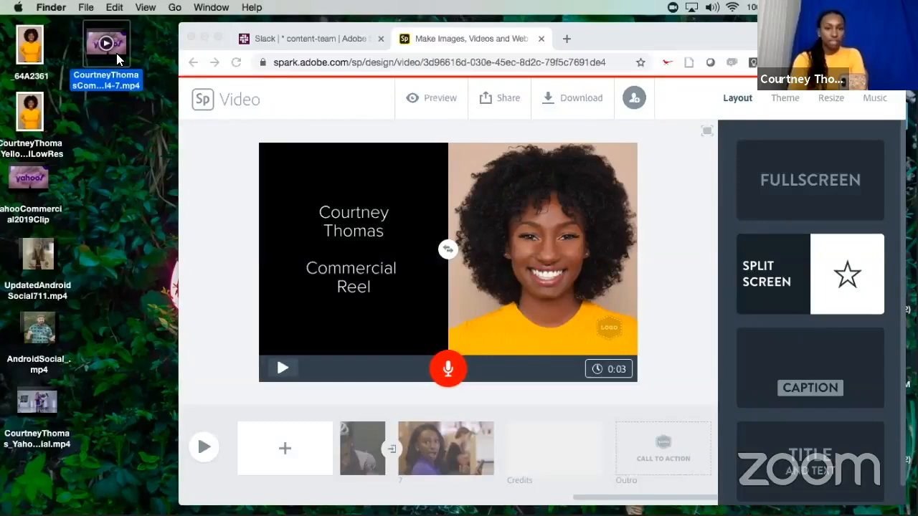
double_click(117, 53)
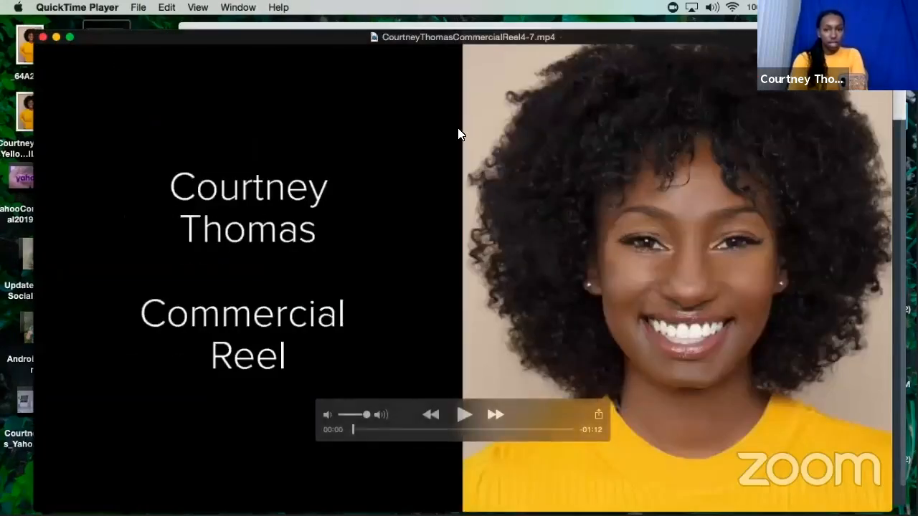
key("XF86AudioRaiseVolume")
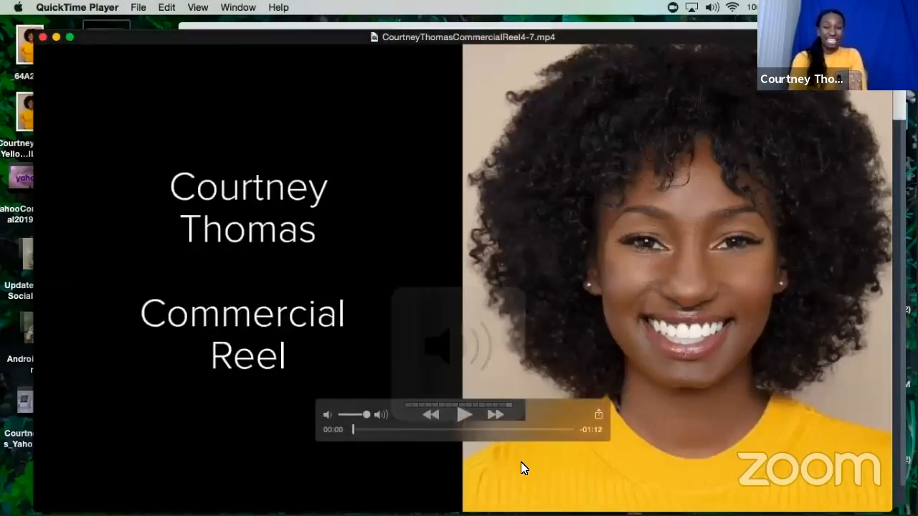
left_click(462, 416)
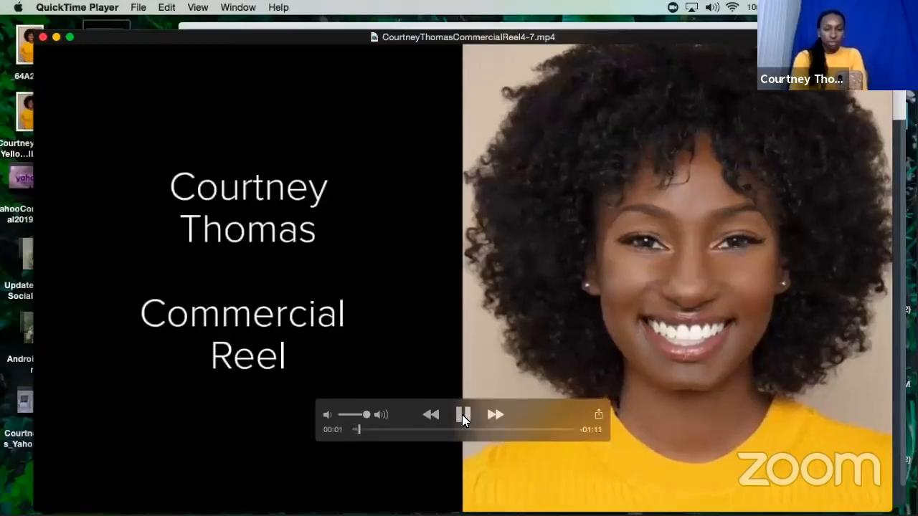
key("XF86AudioRaiseVolume")
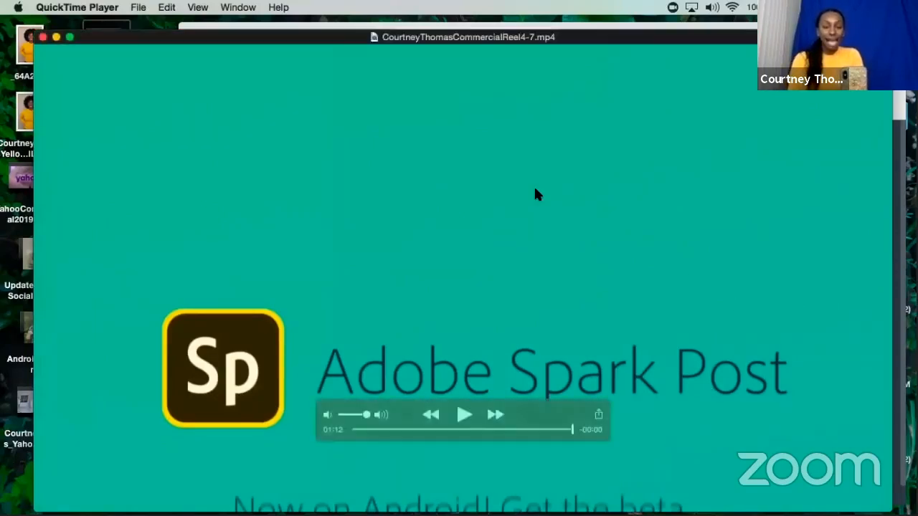
Move the video player window aside and close it to return to the Spark Video project.
left_click_drag(261, 39, 348, 110)
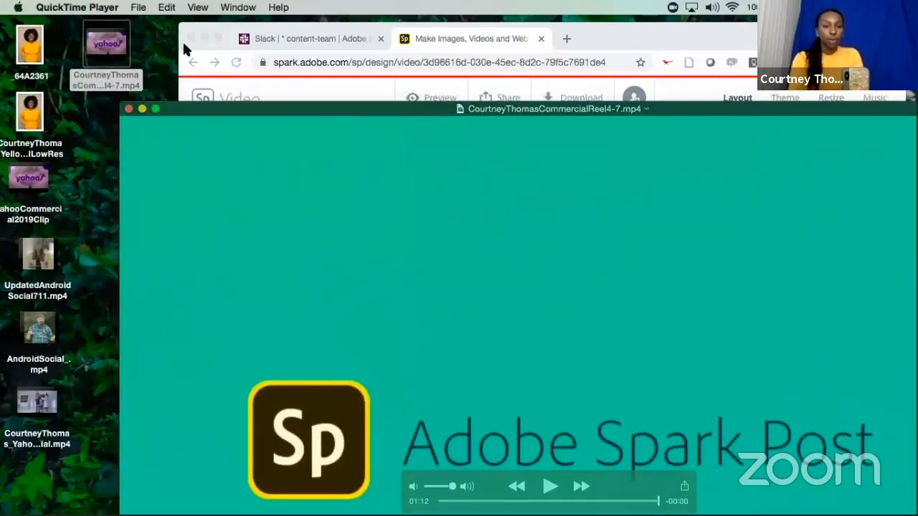
left_click_drag(198, 106, 275, 121)
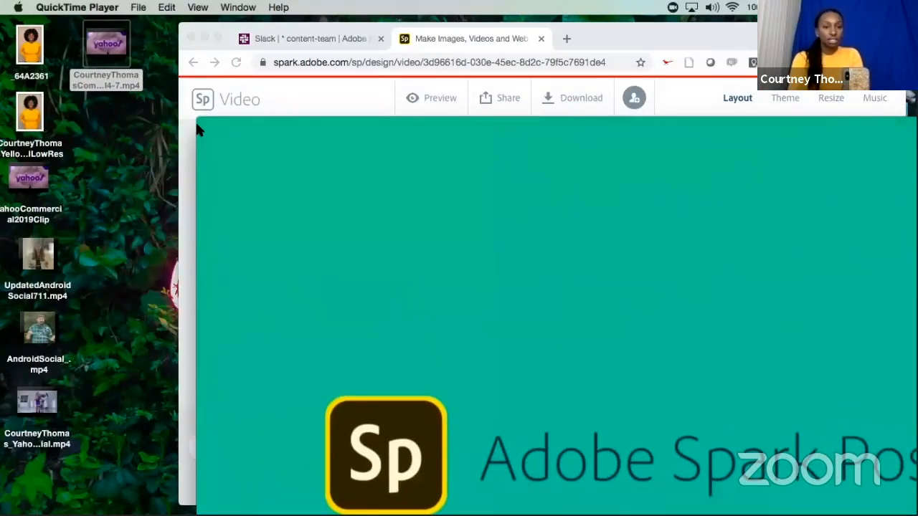
left_click(205, 125)
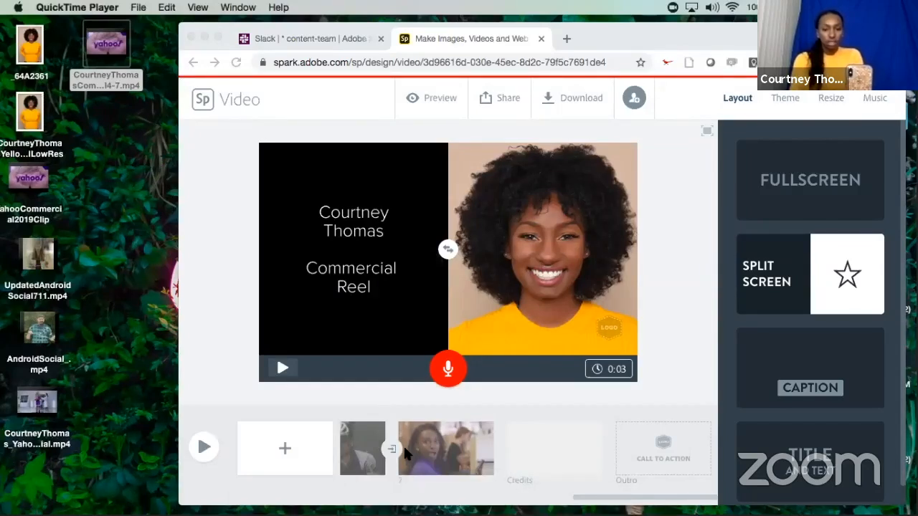
Go back to the first slide in the timeline and inspect the media options of its portrait photo.
scroll(403, 448, "left", 3)
scroll(405, 449, "left", 10)
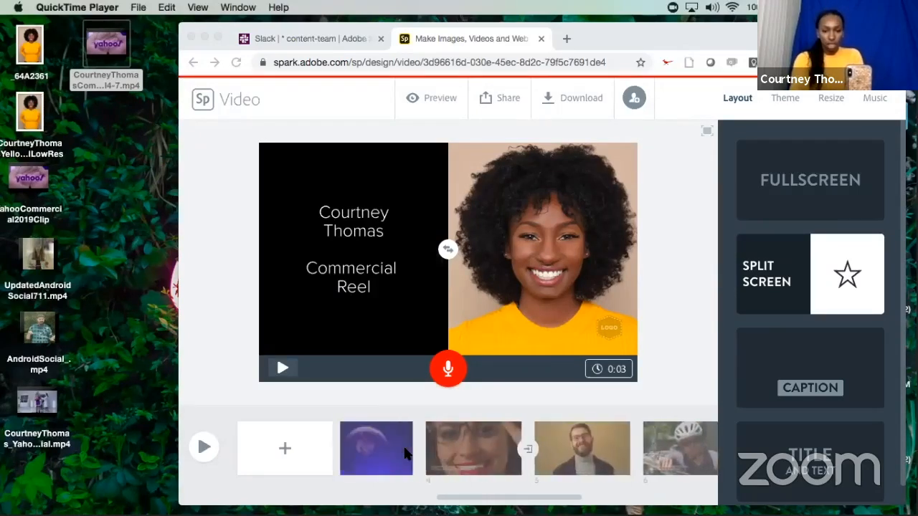
scroll(405, 449, "left", 3)
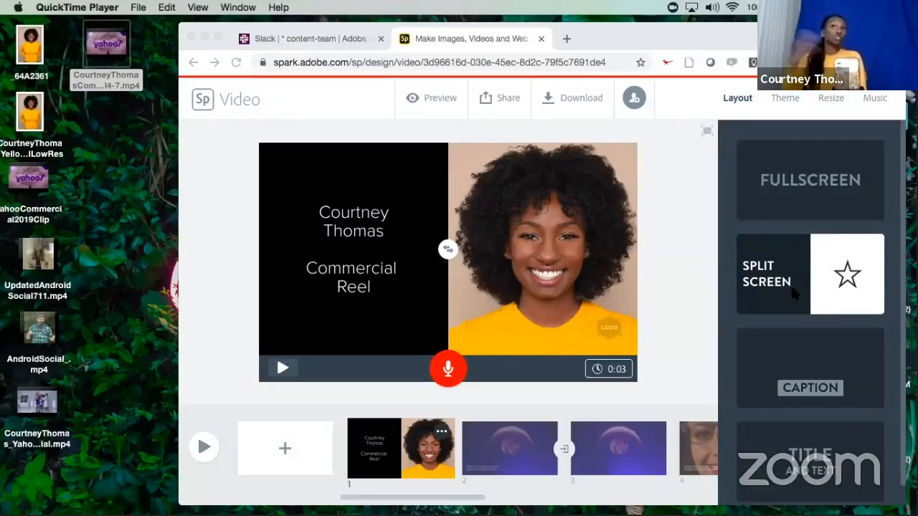
left_click(693, 298)
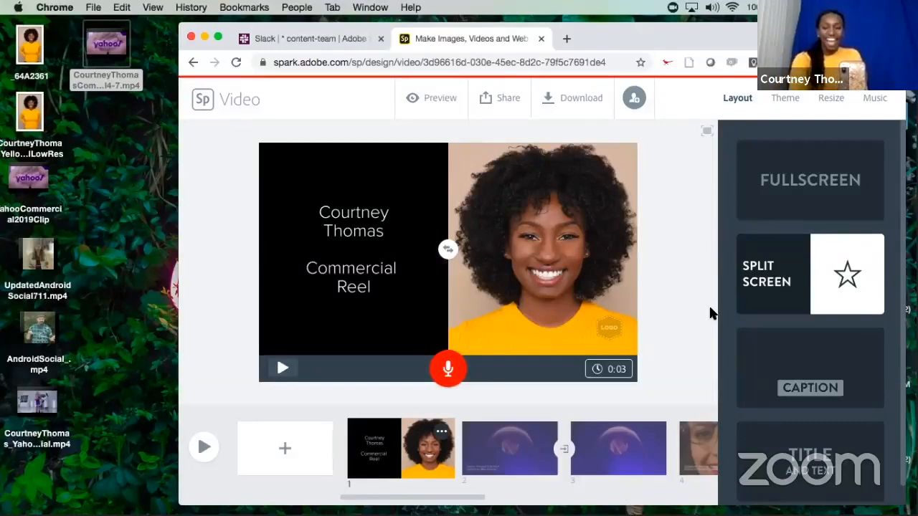
left_click(605, 245)
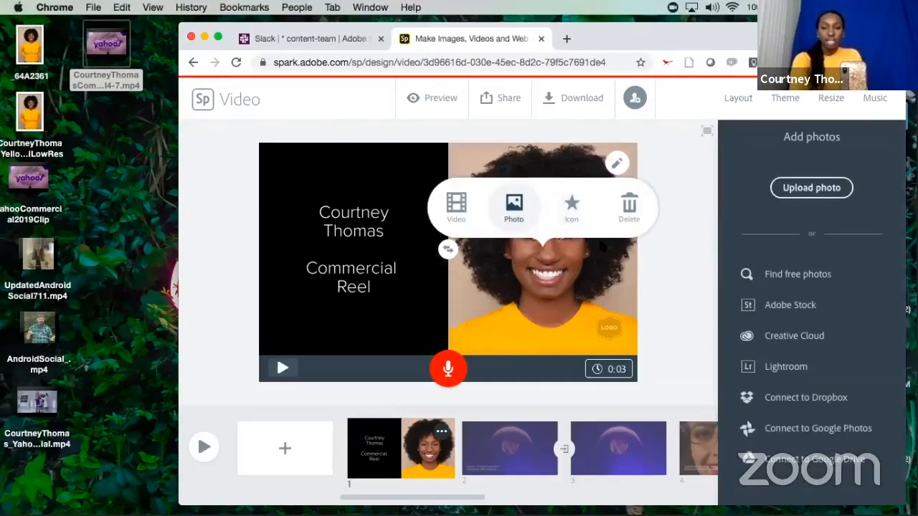
left_click(643, 294)
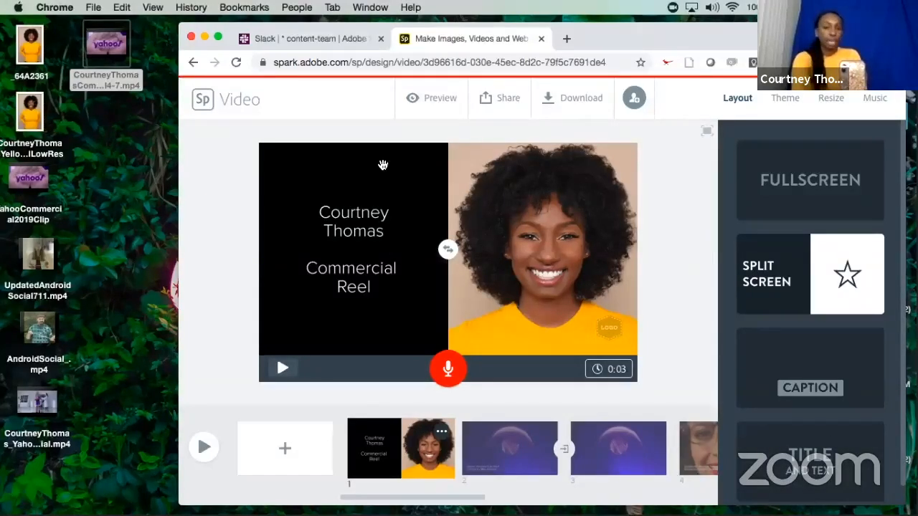
Add a new slide after the first and fill it with the low-resolution yellow commercial portrait PNG uploaded from the Desktop.
left_click(284, 450)
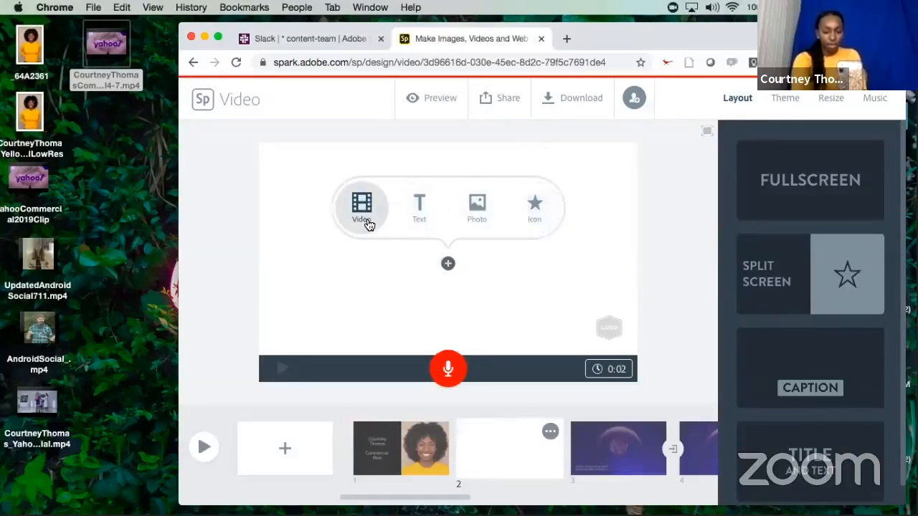
left_click(477, 216)
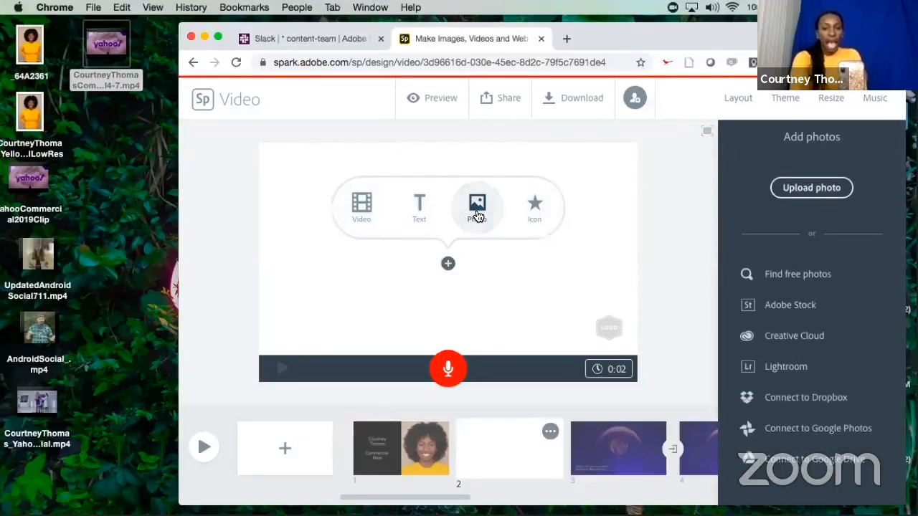
left_click(805, 189)
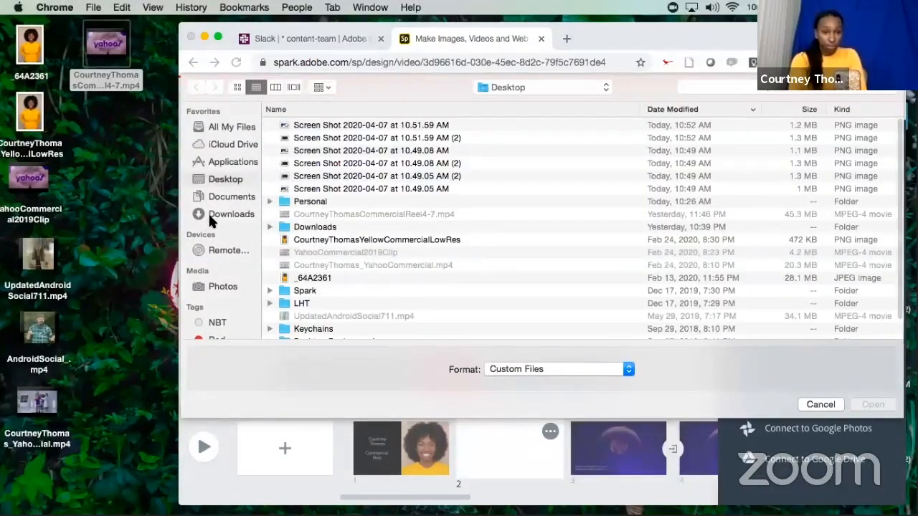
left_click(211, 214)
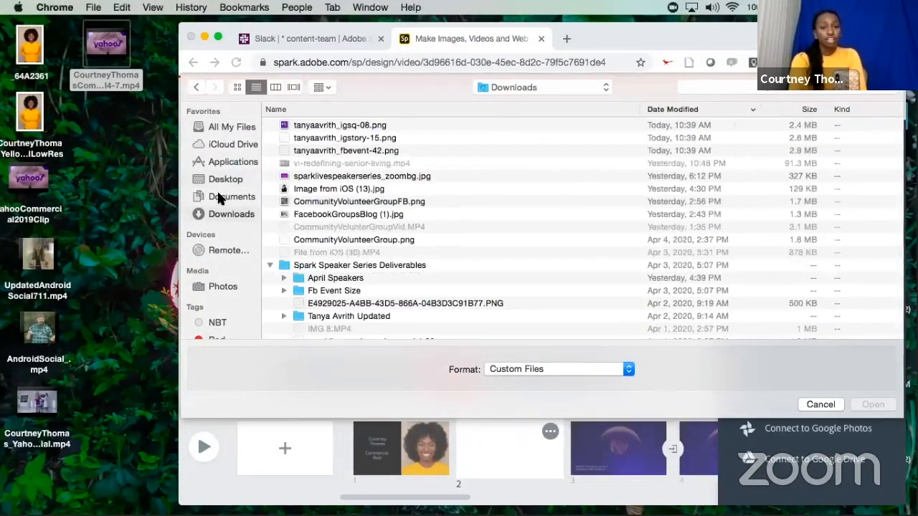
left_click(220, 180)
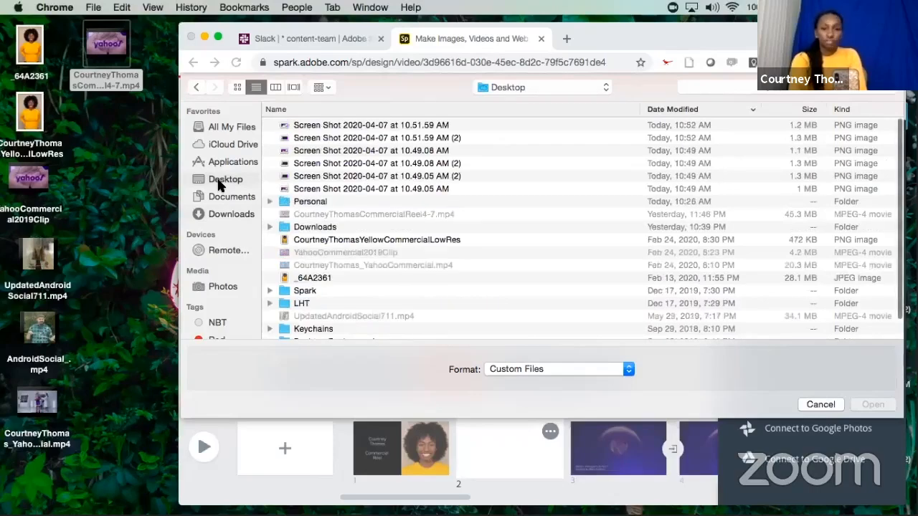
scroll(324, 211, "down", 1)
left_click(337, 225)
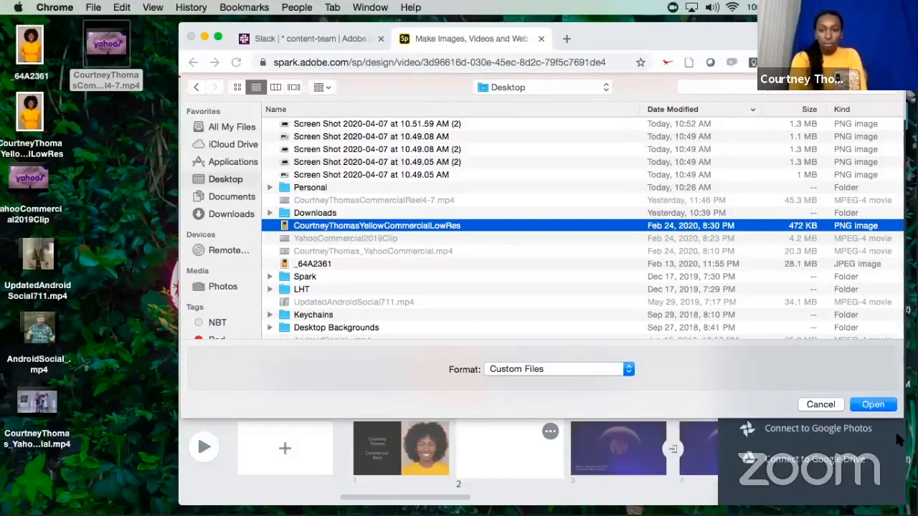
left_click(879, 406)
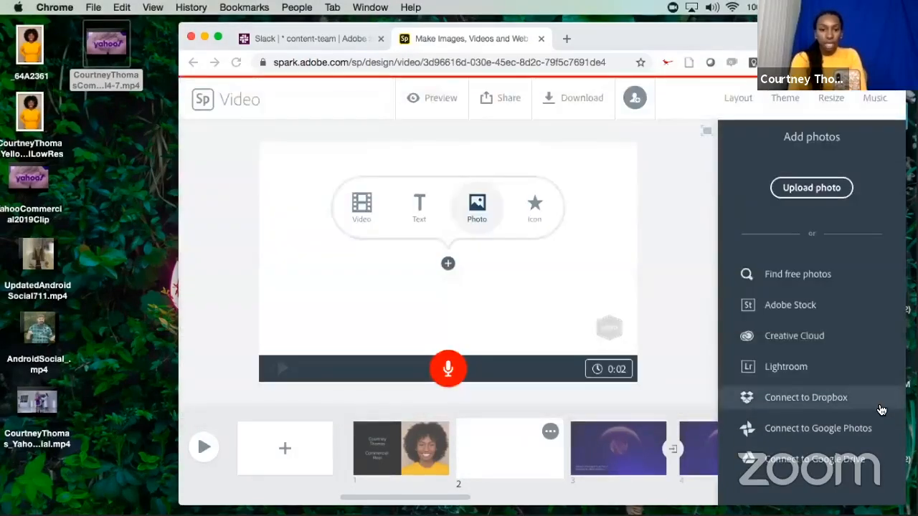
left_click(547, 199)
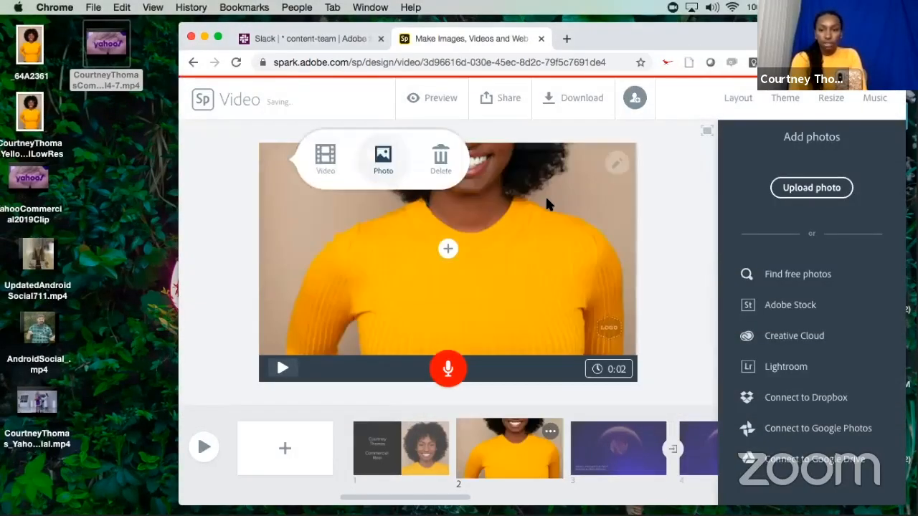
Try the Split Screen layout on slide 2, then switch the slide to the Caption layout.
left_click(670, 185)
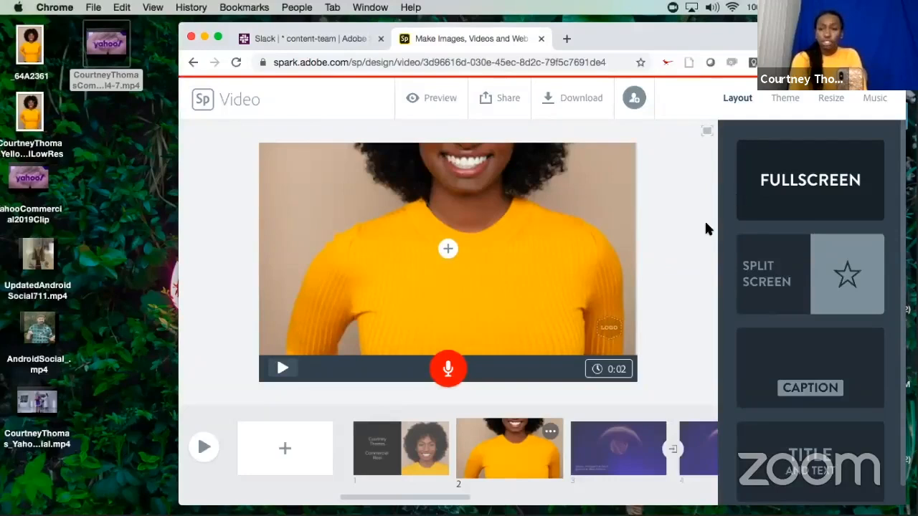
left_click(798, 270)
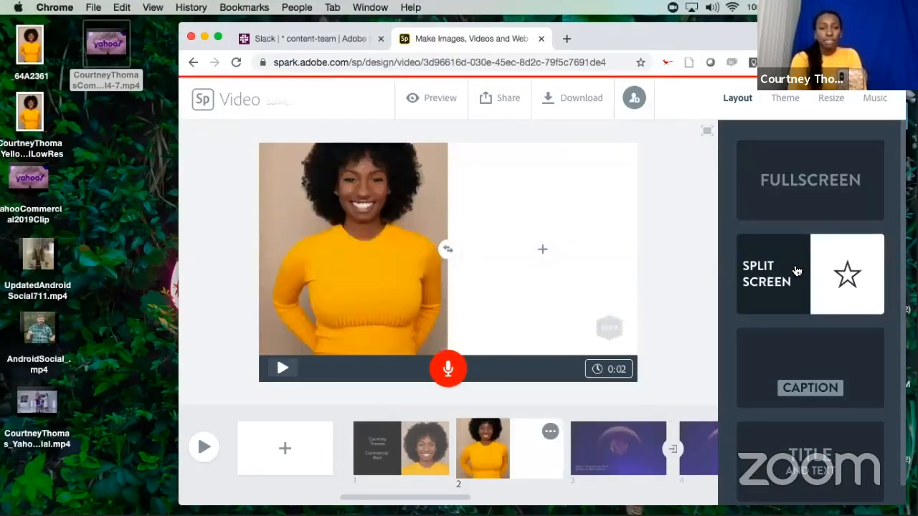
left_click(782, 384)
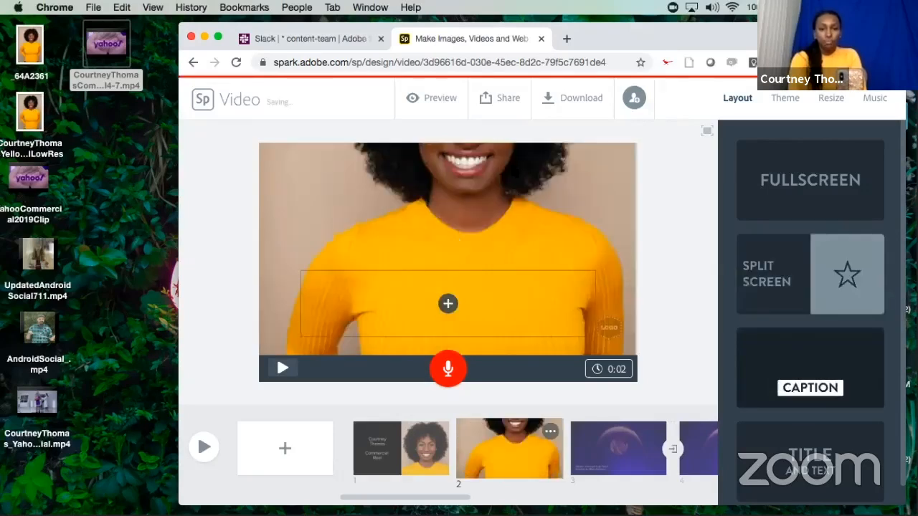
Reposition and scale the photo on slide 2 so the woman's face and hair fill the middle of the frame.
left_click(618, 165)
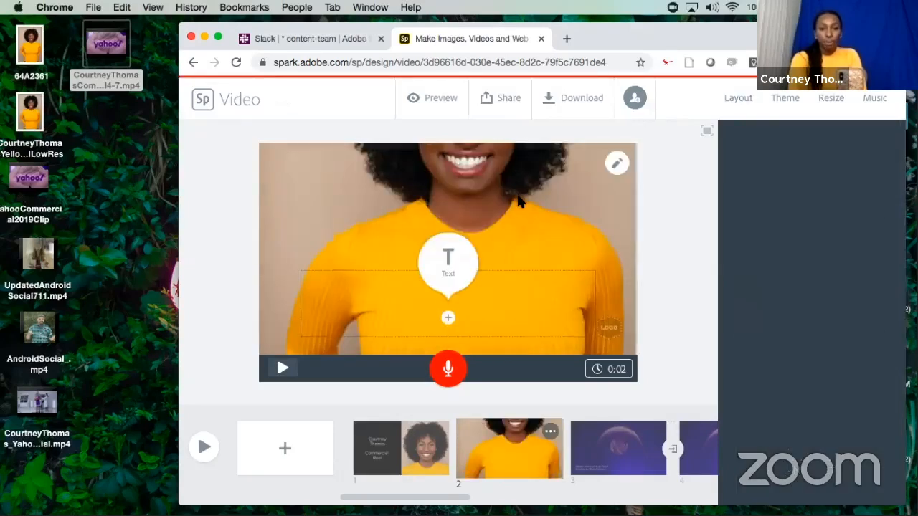
left_click(619, 165)
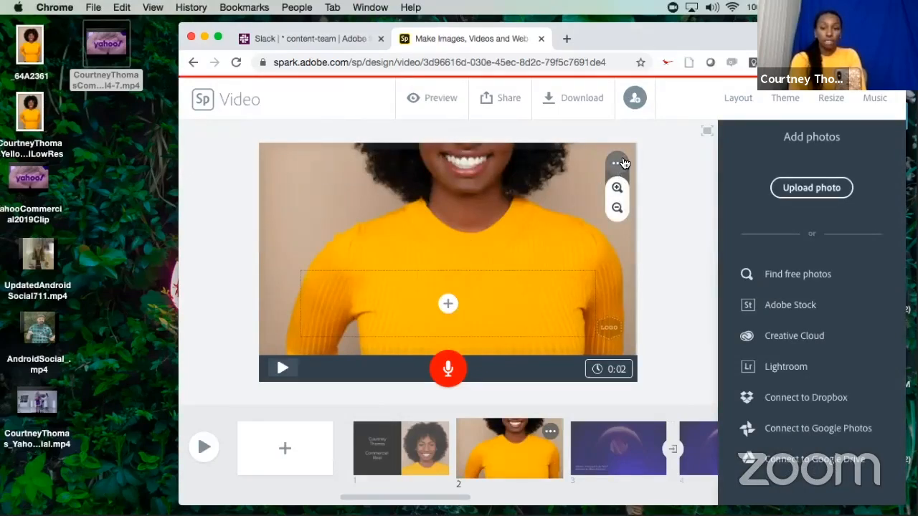
left_click_drag(536, 162, 543, 271)
mouse_move(538, 203)
left_mouse_down()
mouse_move(539, 218)
mouse_move(535, 211)
left_mouse_up()
left_click(618, 189)
left_click(617, 188)
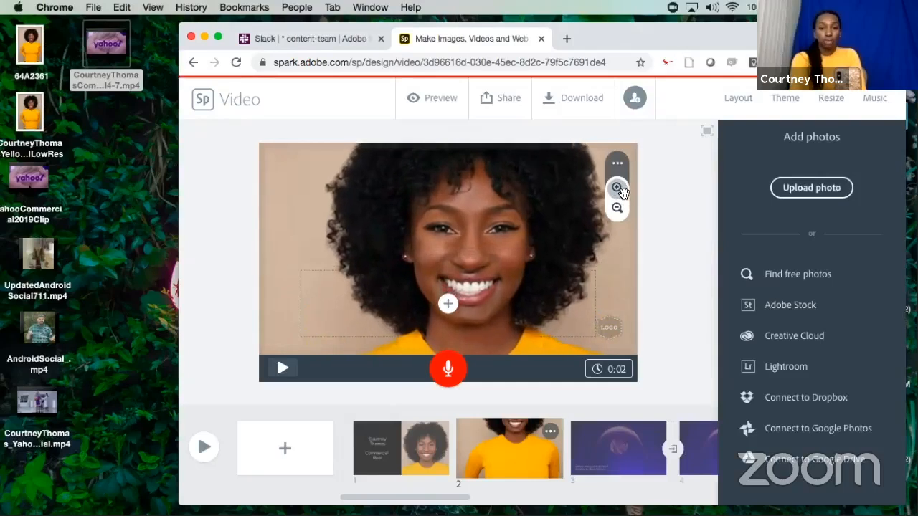
left_click(618, 208)
left_click(618, 208)
left_click_drag(461, 231, 459, 252)
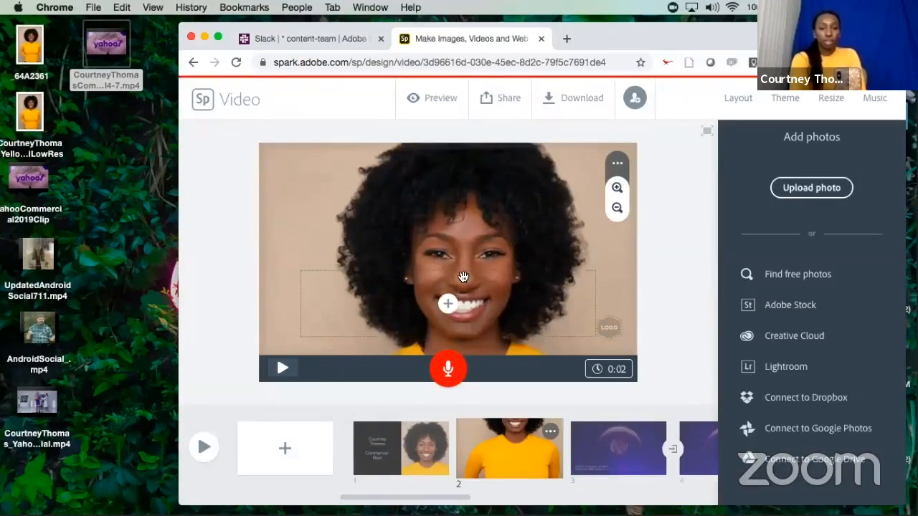
left_click(647, 262)
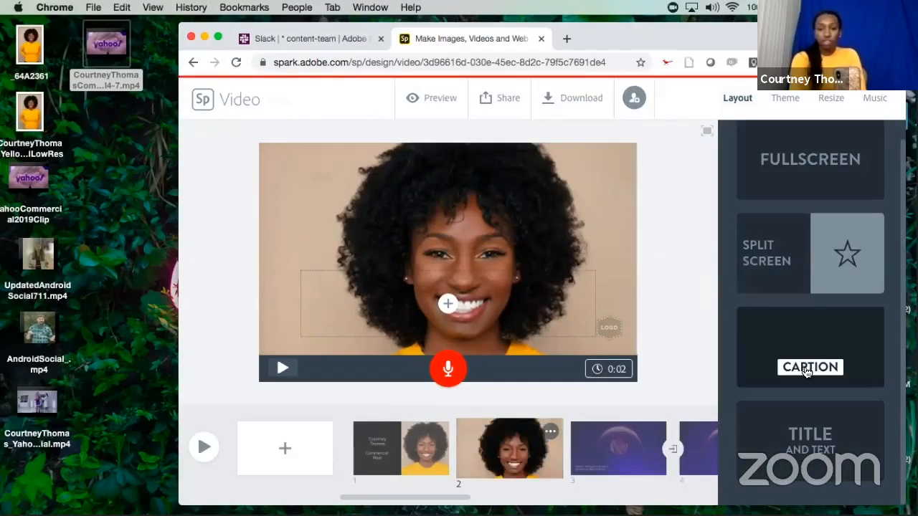
Add the featured actress's full name as the caption on slide 2.
left_click(448, 306)
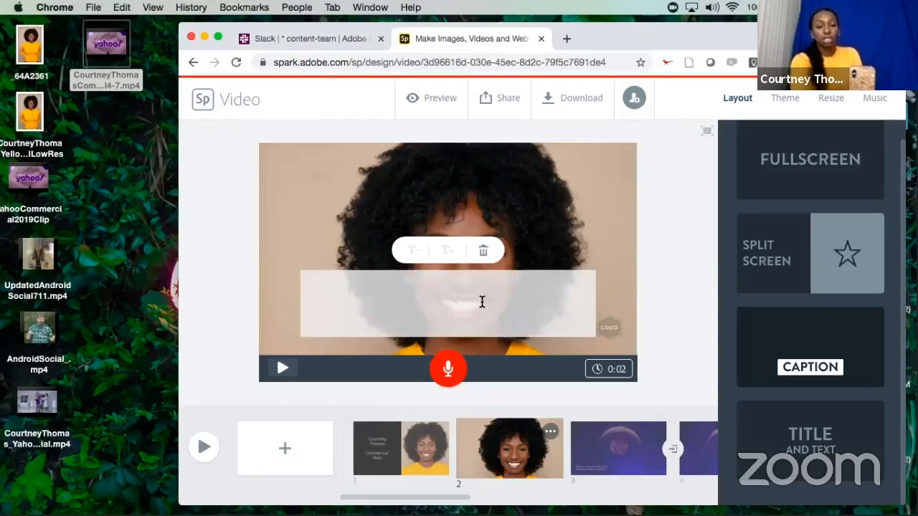
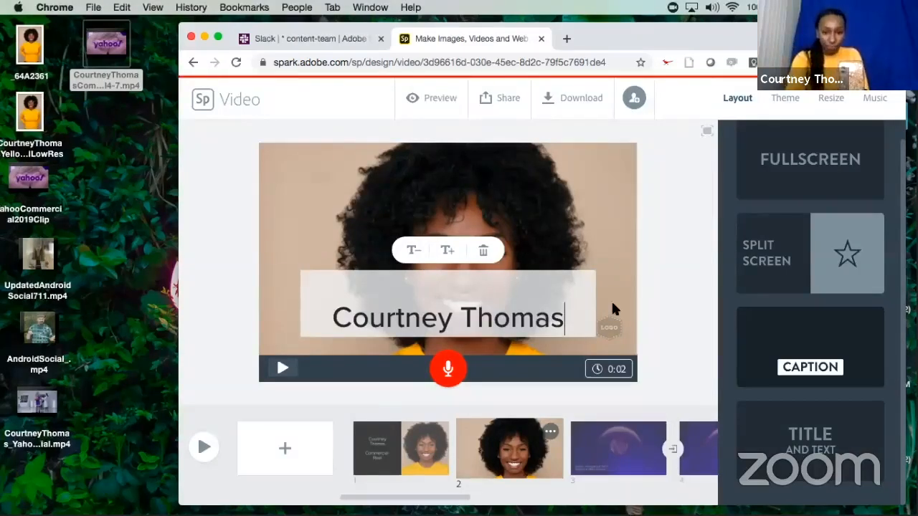
key("Return")
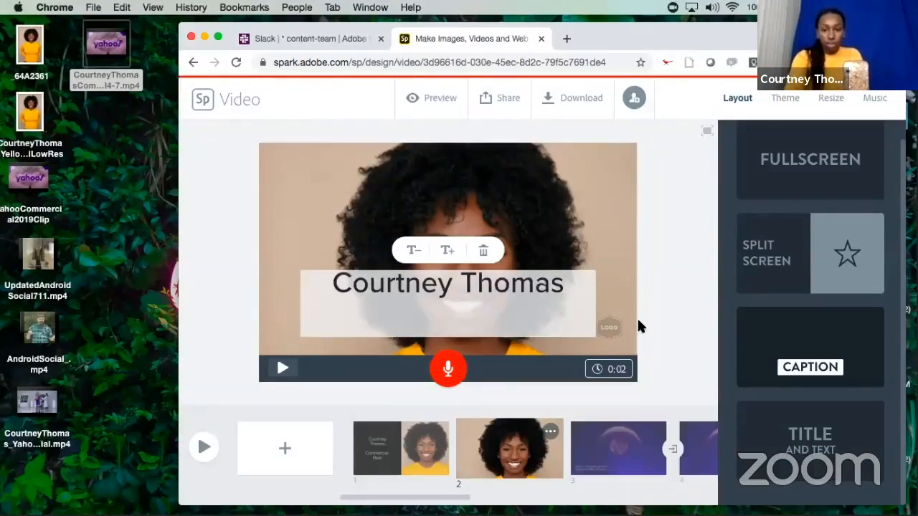
key("BackSpace")
left_click(654, 312)
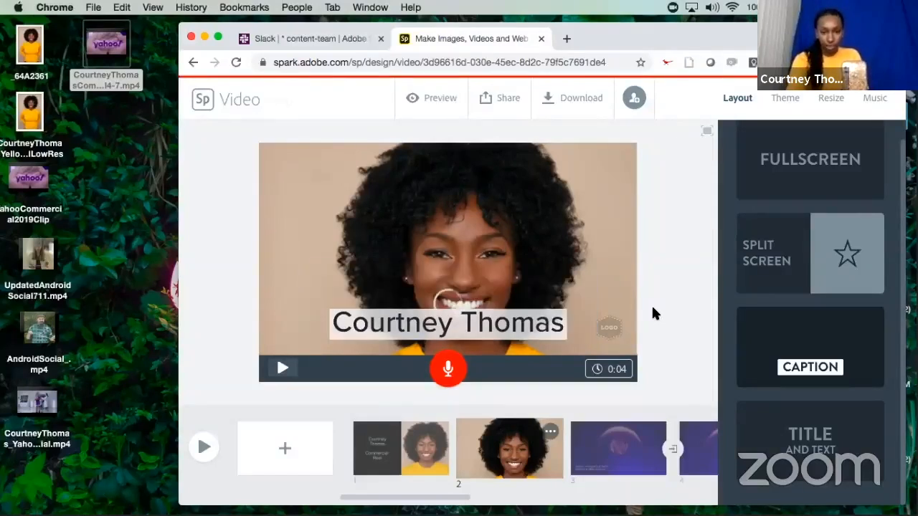
Try the name caption at the photo's upper left and lower left, then place it at the bottom center.
left_click_drag(487, 325, 426, 170)
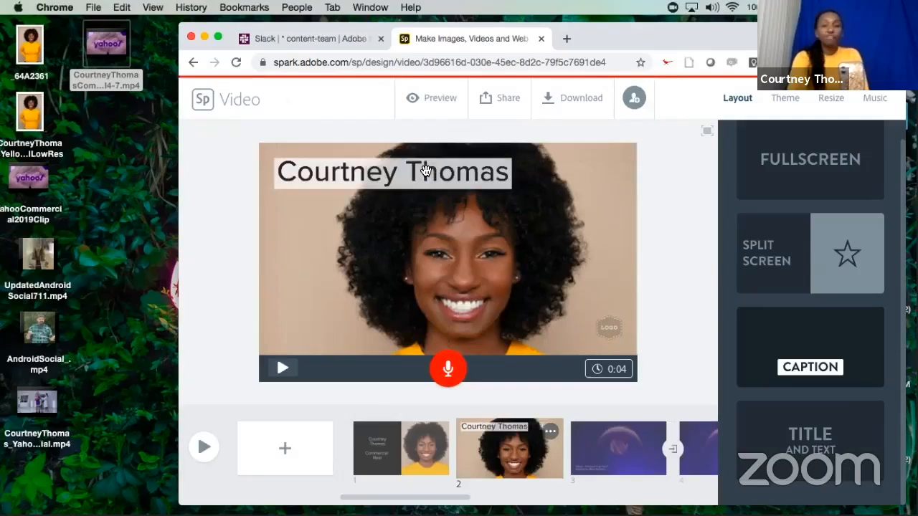
left_click_drag(425, 170, 402, 321)
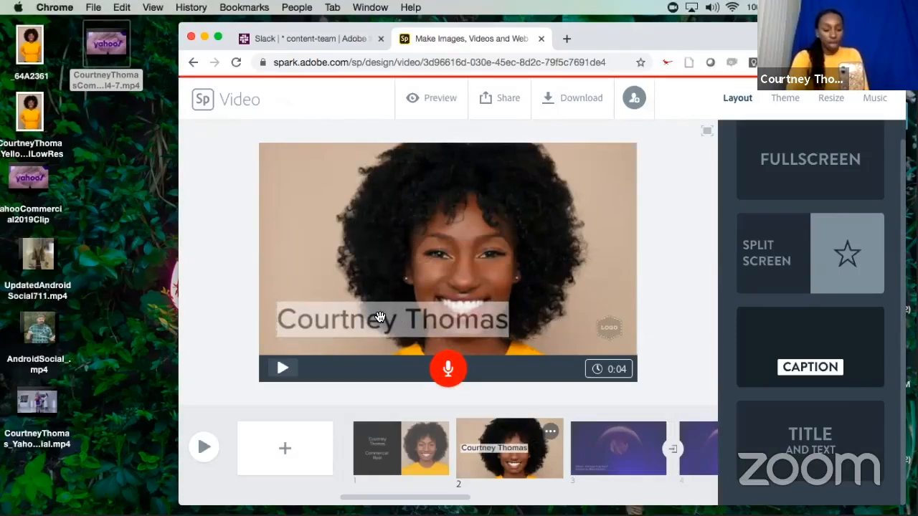
left_click_drag(380, 317, 577, 316)
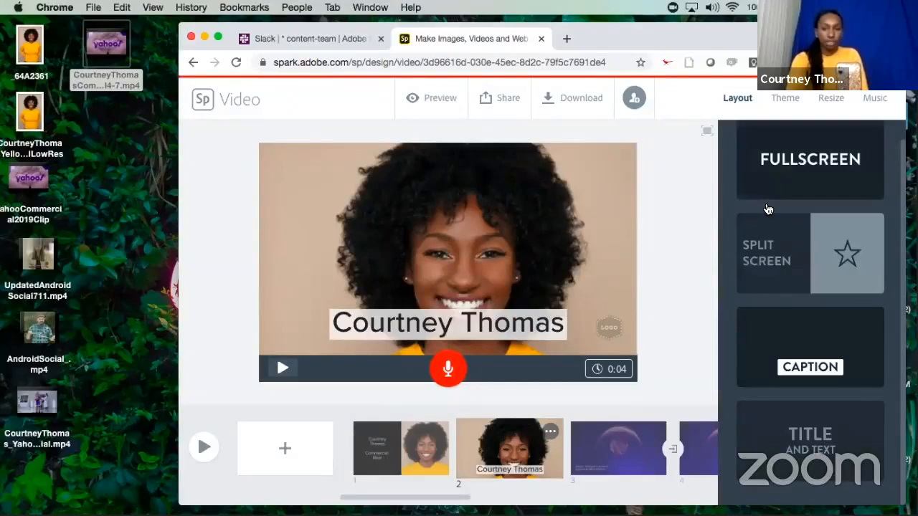
Switch slide 2 to the Split Screen layout and swap the halves so the photo sits on the right.
left_click(789, 246)
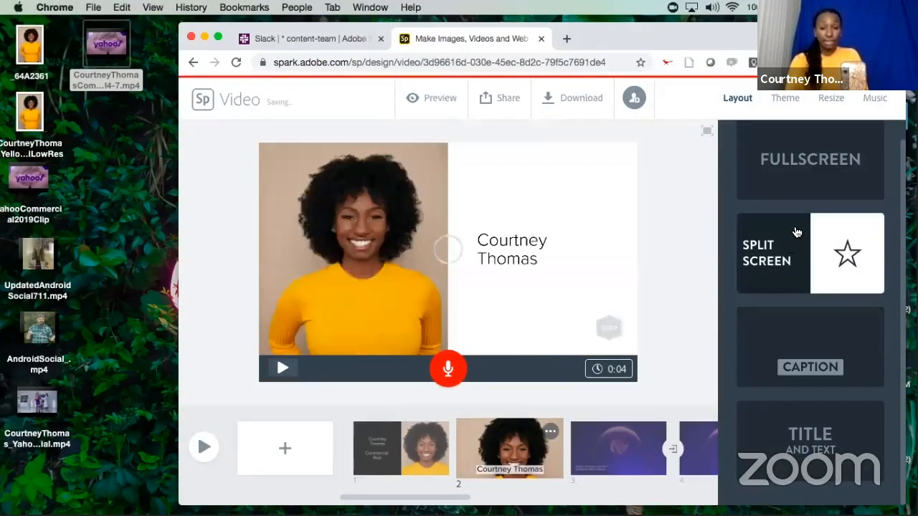
left_click(449, 251)
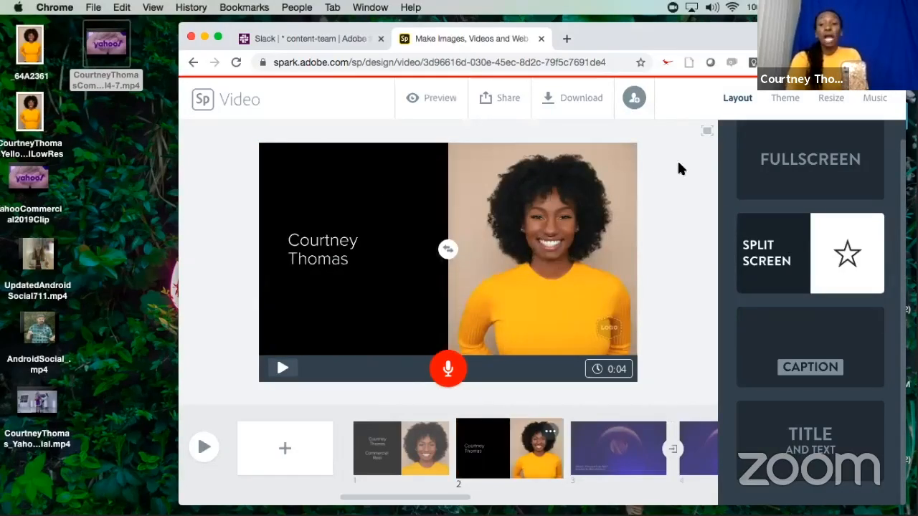
Examine the brand themes and additional themes available for slide 2's name text, then choose the Elevate theme.
left_click(789, 98)
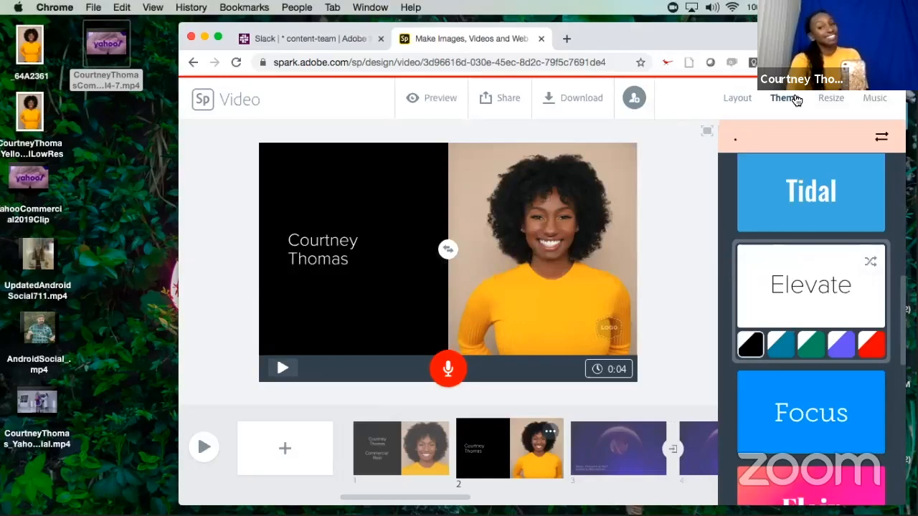
scroll(830, 210, "up", 3)
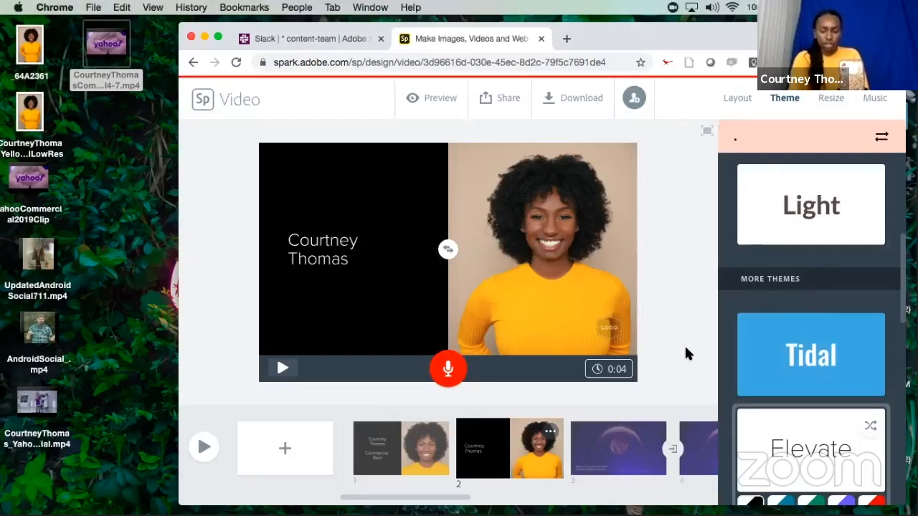
left_click(315, 251)
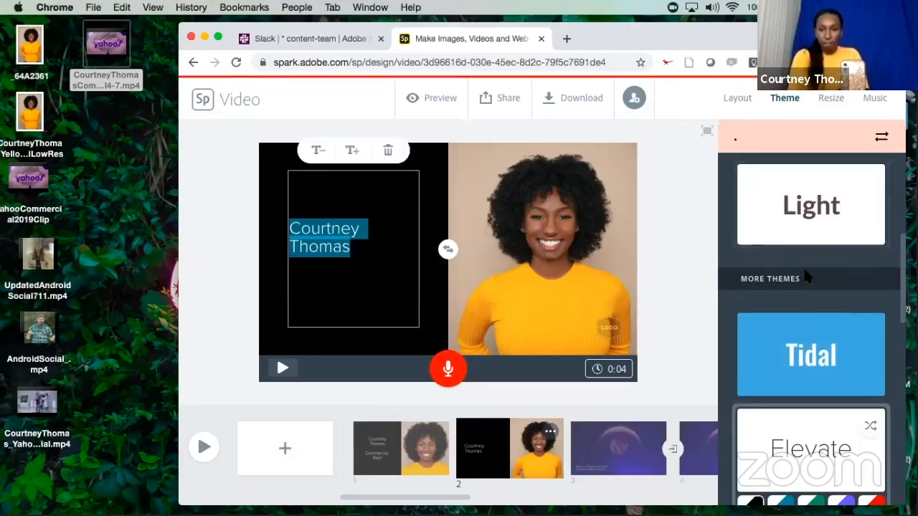
scroll(804, 266, "up", 5)
scroll(806, 368, "down", 5)
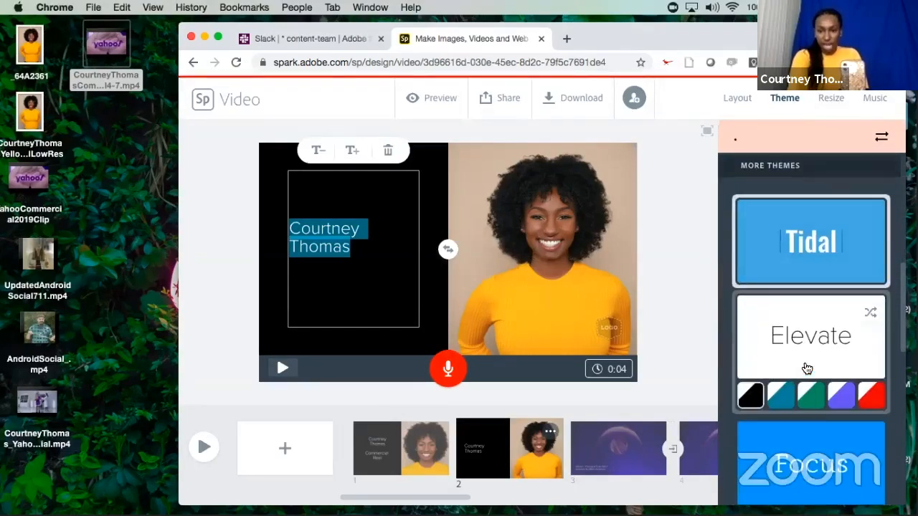
scroll(807, 312, "up", 5)
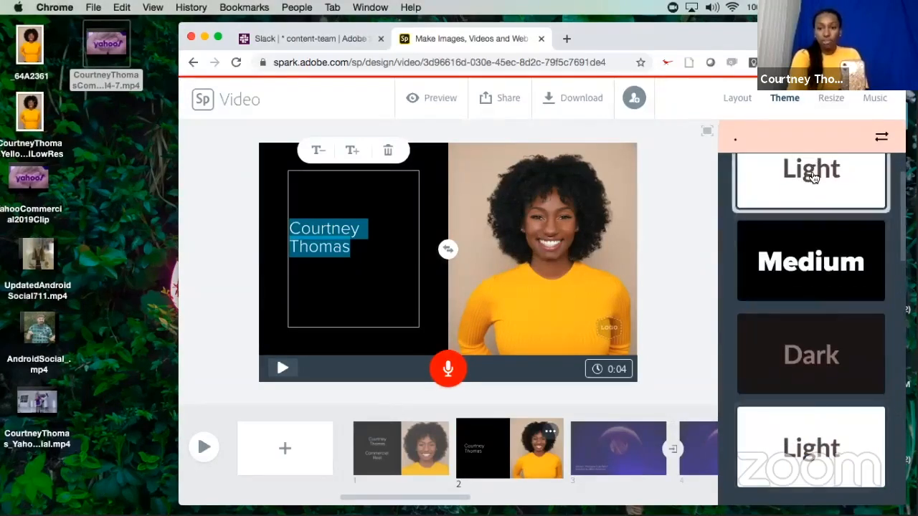
scroll(825, 386, "down", 4)
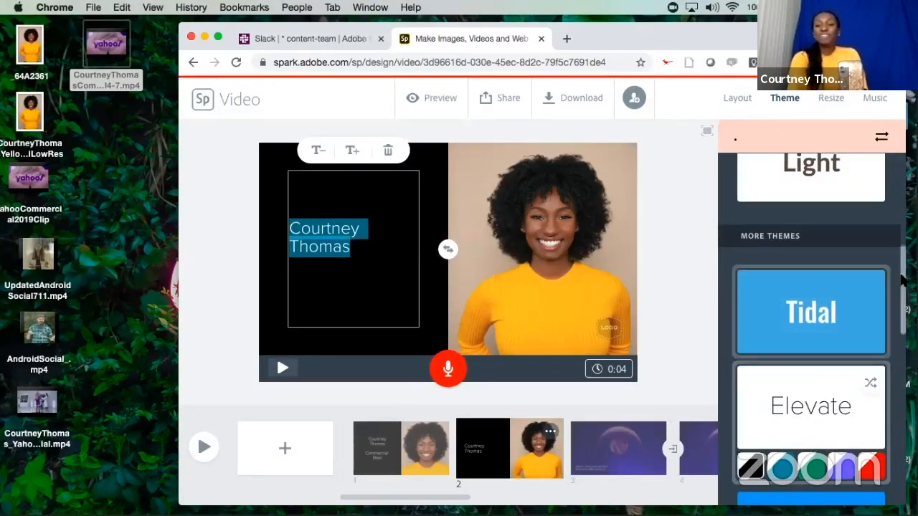
left_click(826, 401)
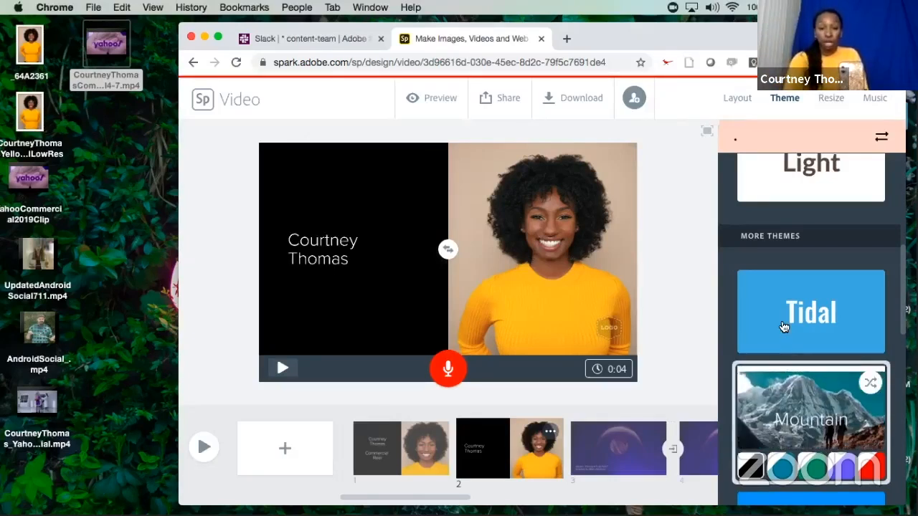
Move the name text on slide 2 to the right side of the black half, beside the photo.
left_click_drag(320, 255, 351, 251)
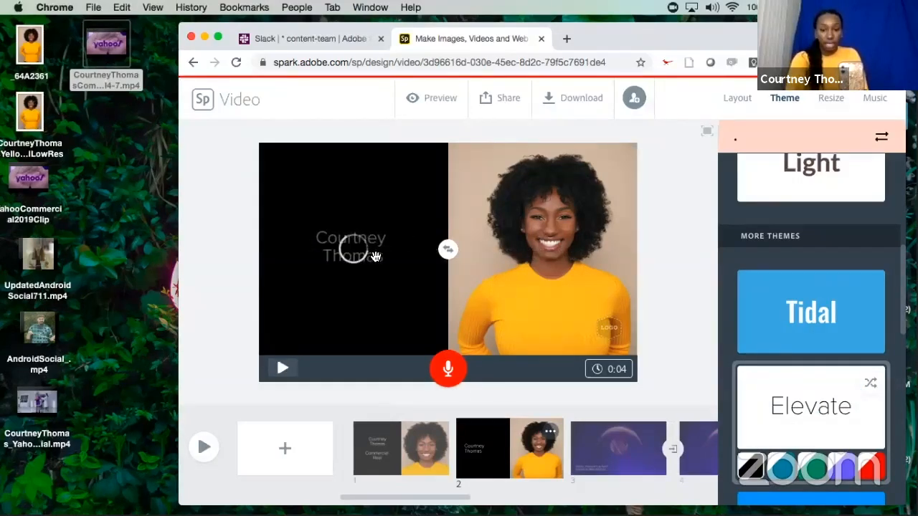
left_click_drag(359, 256, 413, 264)
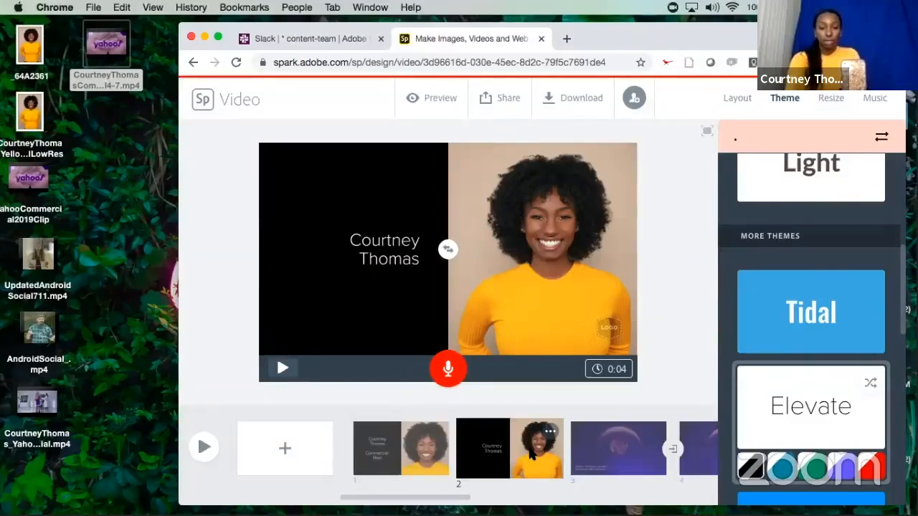
Delete slide 2 with the split-screen portrait and name, and confirm the deletion.
left_click(549, 436)
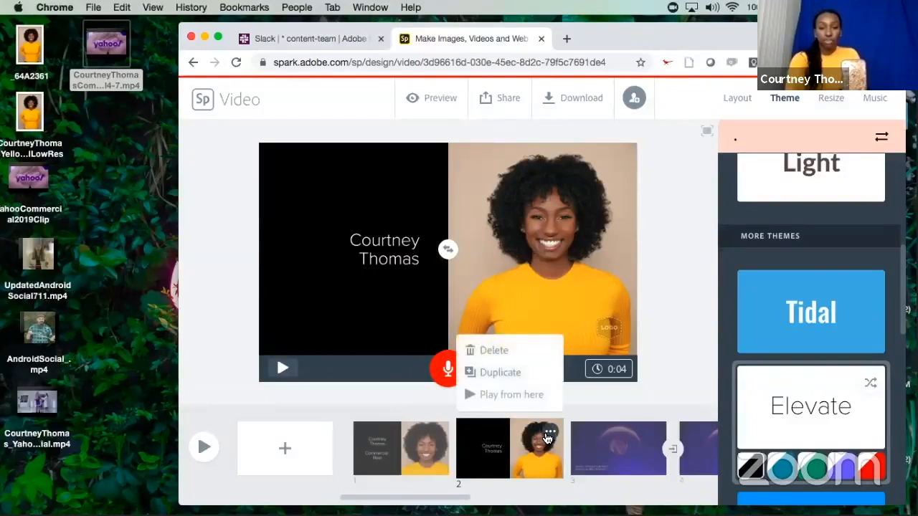
left_click(514, 350)
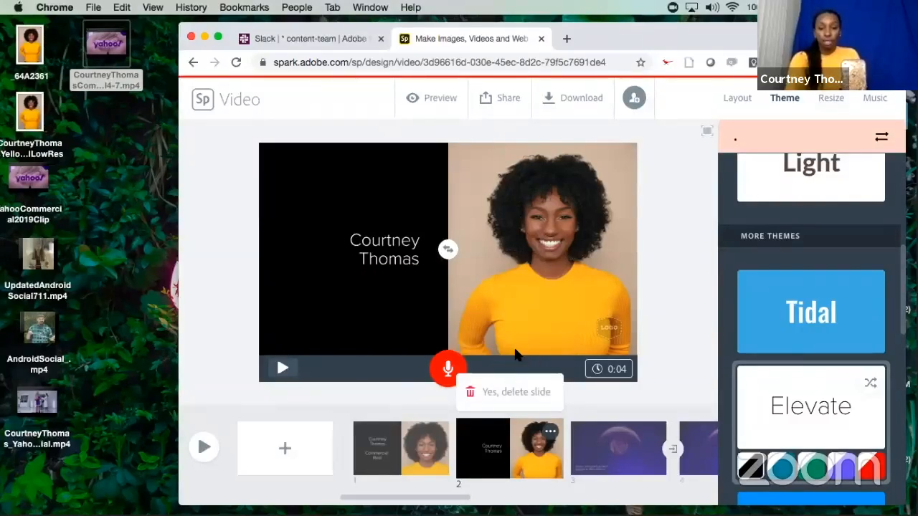
left_click(510, 389)
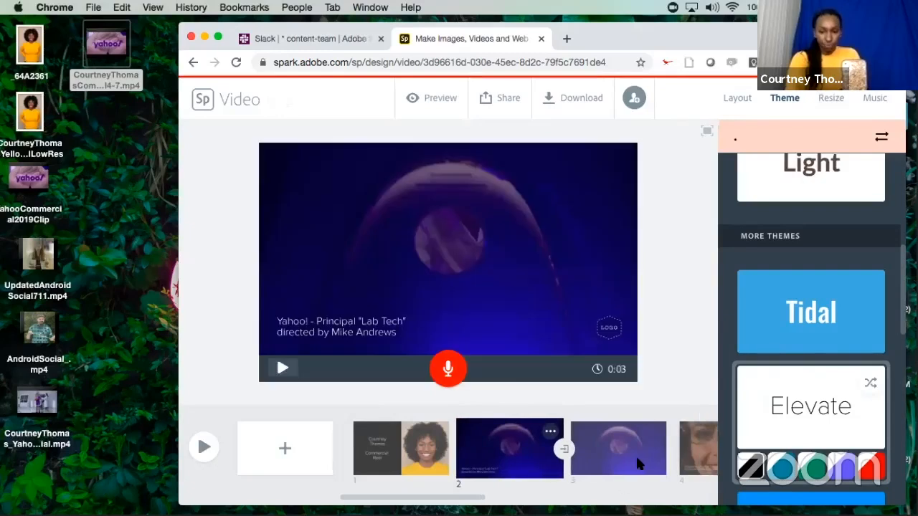
Insert a new blank slide directly after slide 5, the one with the bearded man in glasses.
scroll(649, 441, "right", 2)
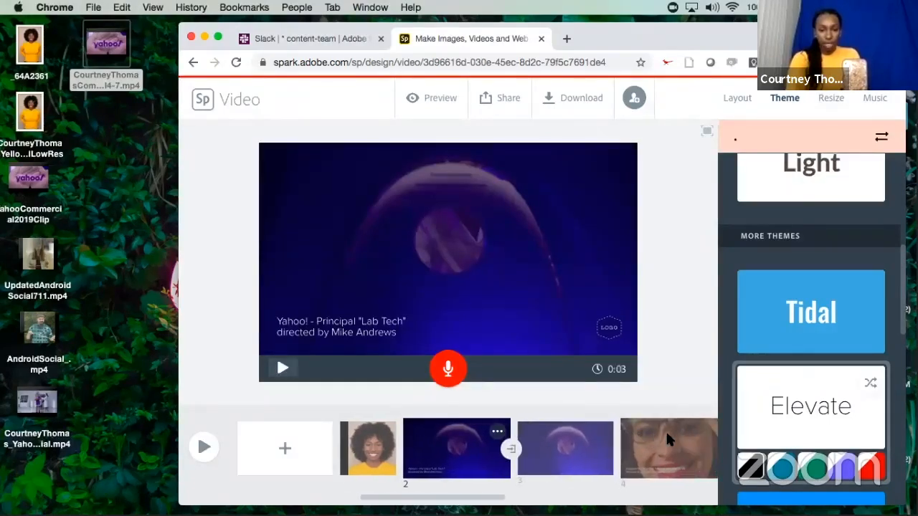
scroll(667, 440, "right", 3)
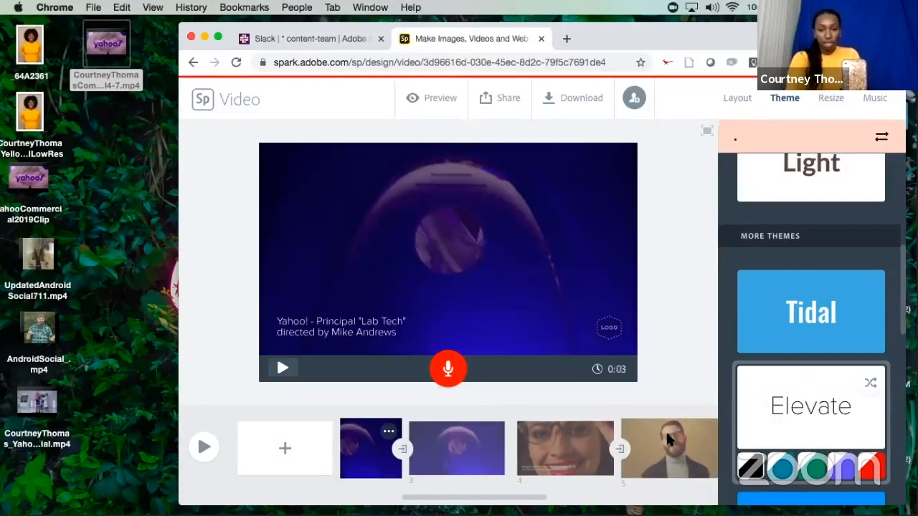
scroll(667, 440, "right", 4)
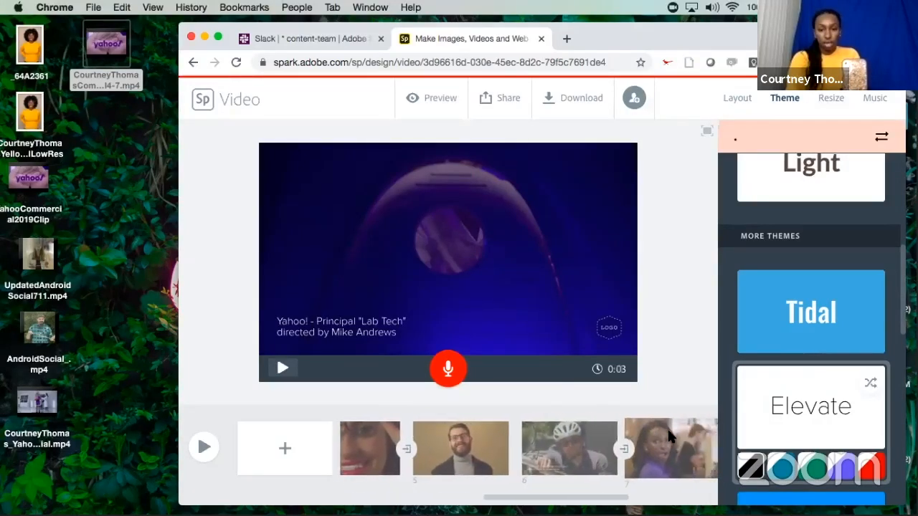
scroll(669, 436, "right", 1)
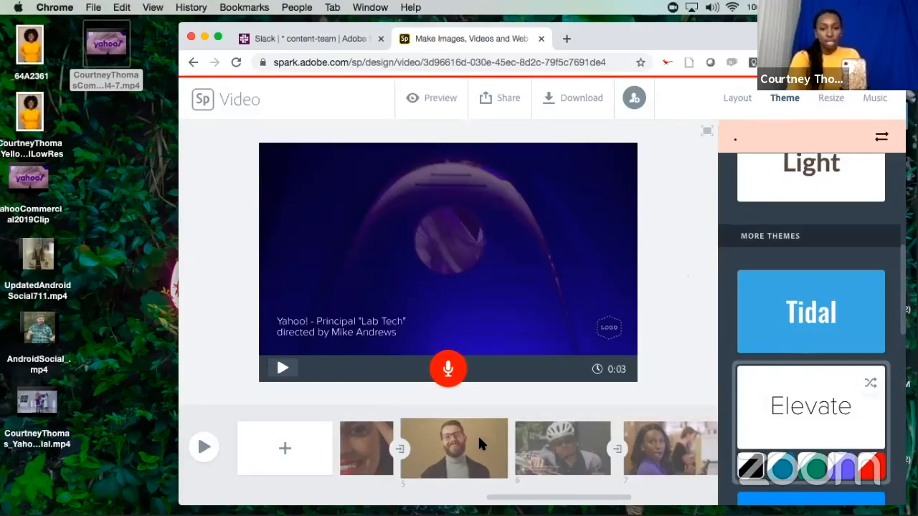
scroll(598, 440, "right", 3)
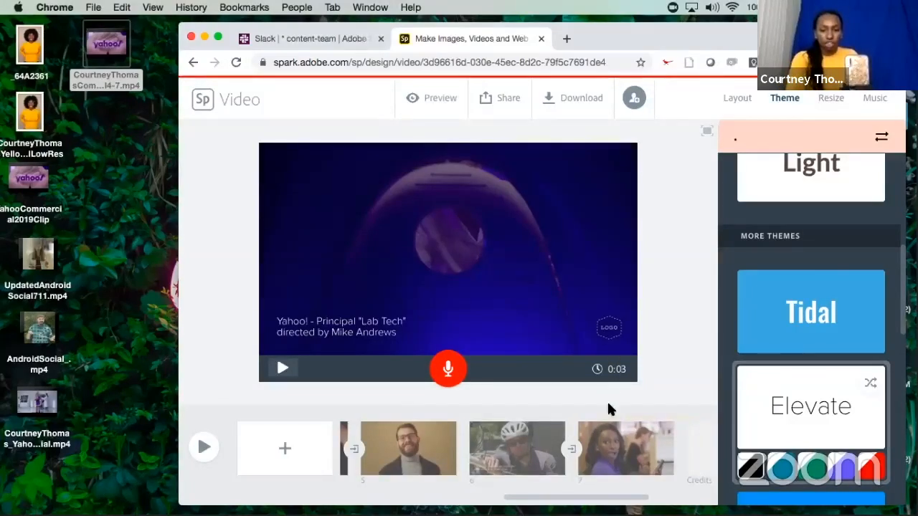
left_click(442, 439)
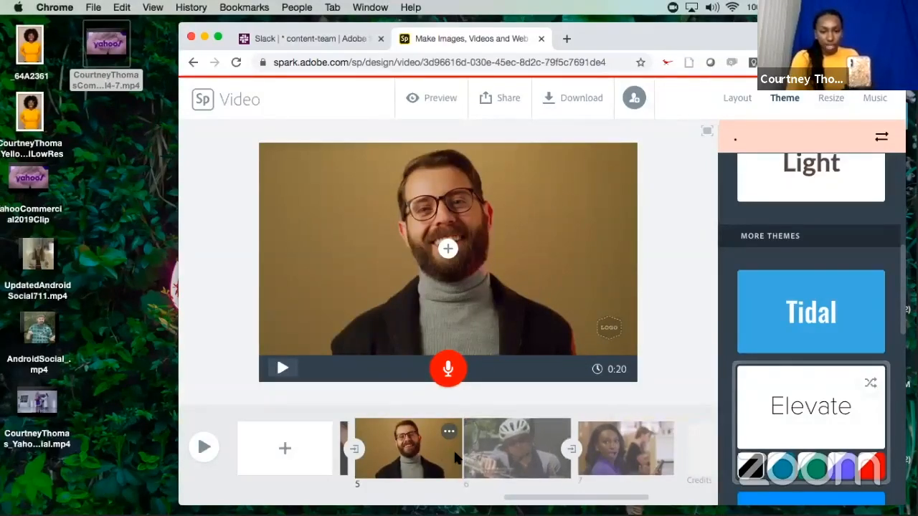
left_click(287, 448)
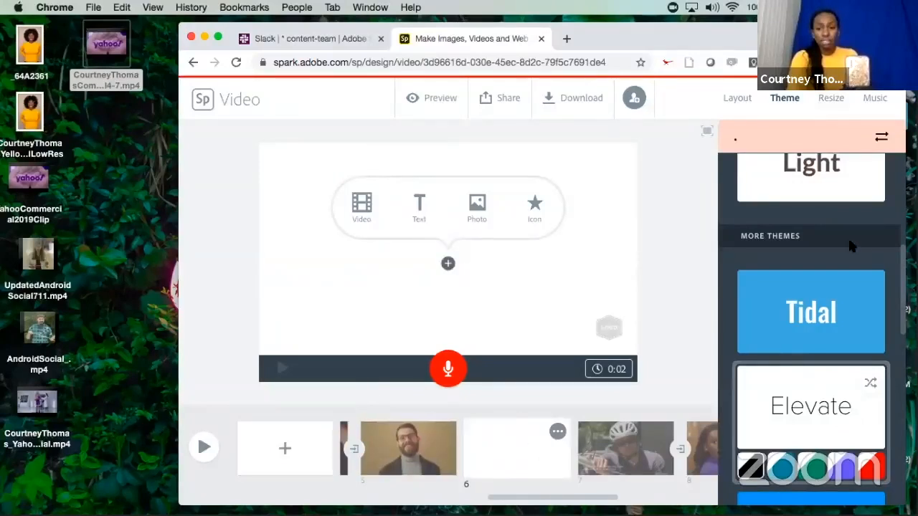
View the Switch Brands options for the project's themes, then close them without choosing a brand.
scroll(852, 246, "up", 5)
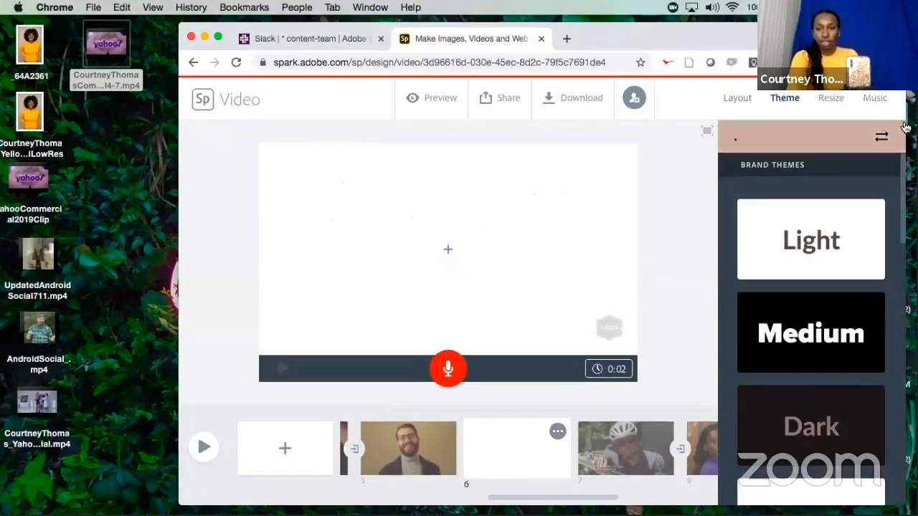
left_click(882, 137)
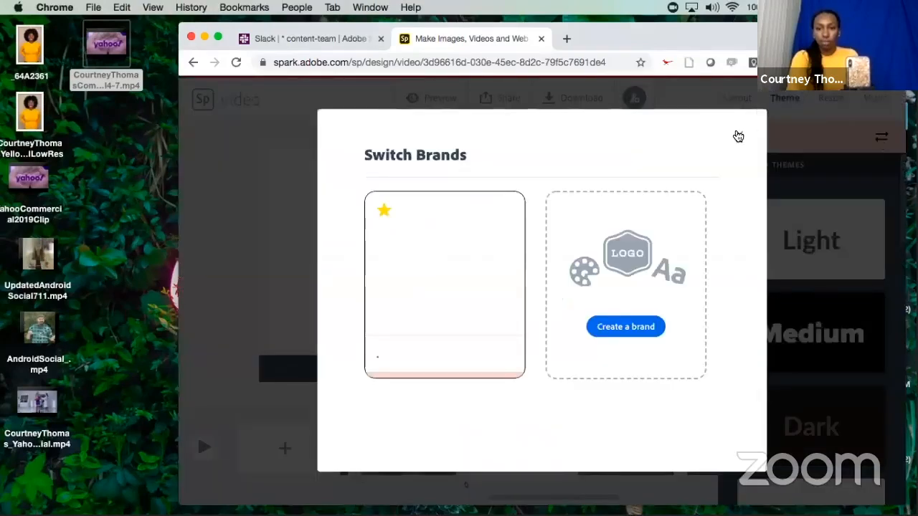
left_click(739, 136)
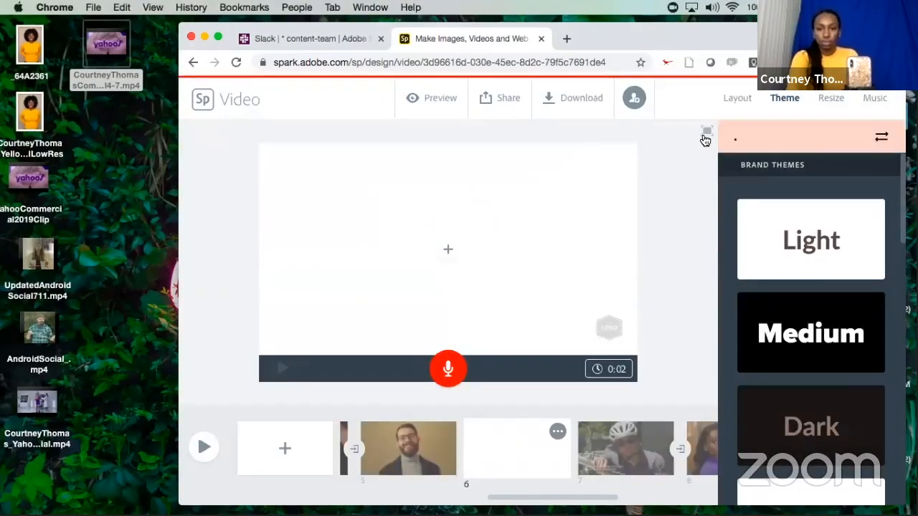
Add the video vi-redefining-senior-living.mp4 from the Downloads folder to the blank slide 6.
left_click(734, 100)
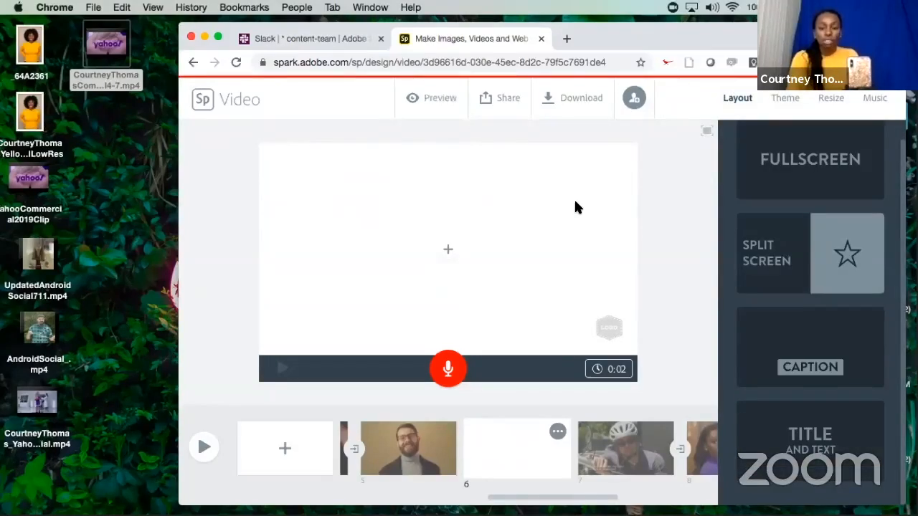
left_click(448, 249)
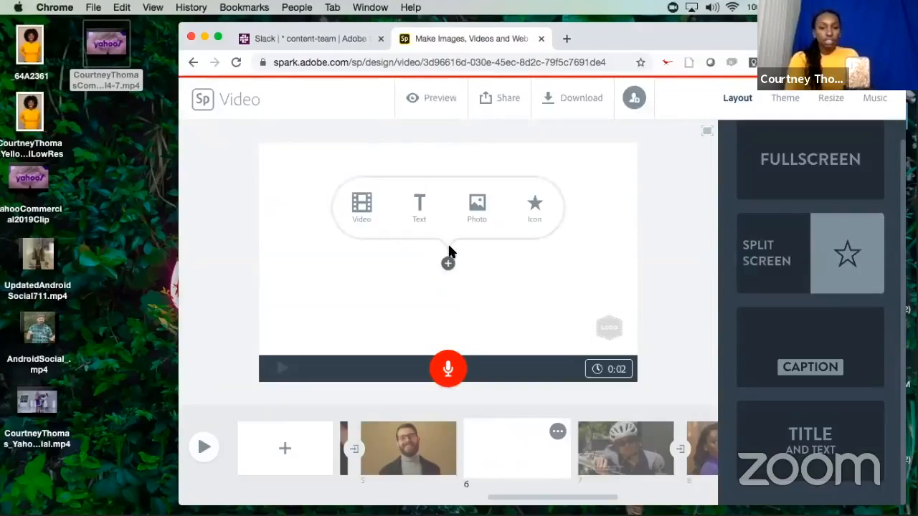
left_click(361, 205)
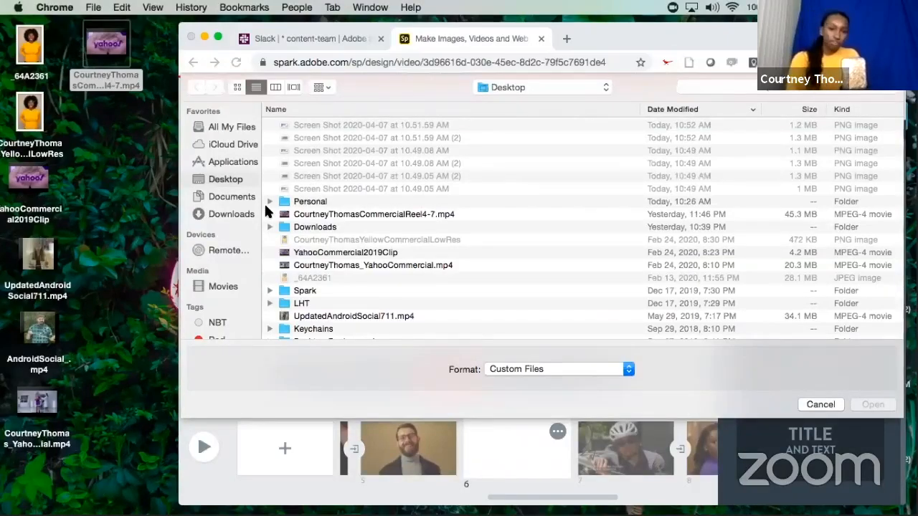
left_click(231, 214)
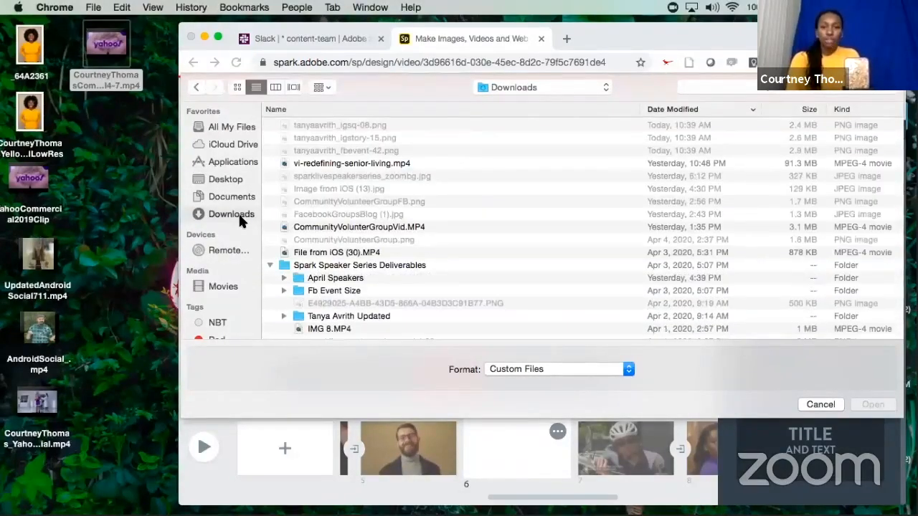
left_click(384, 165)
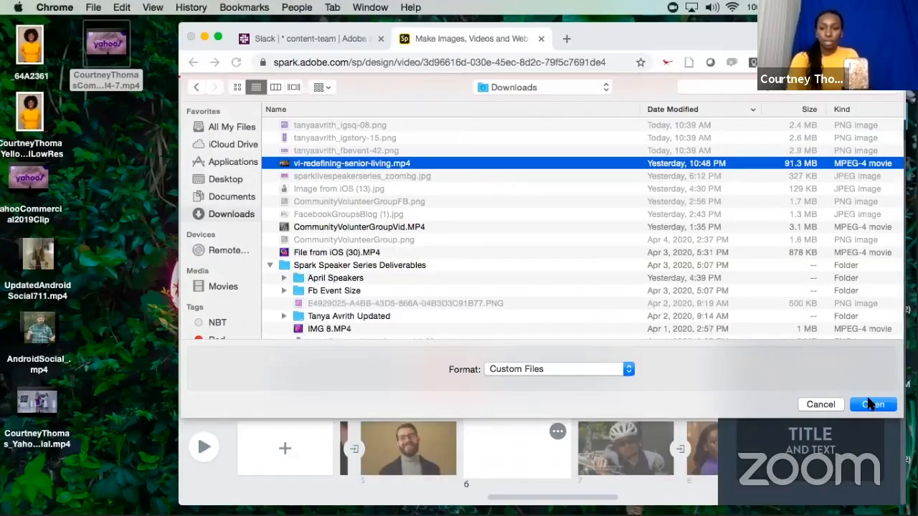
left_click(871, 406)
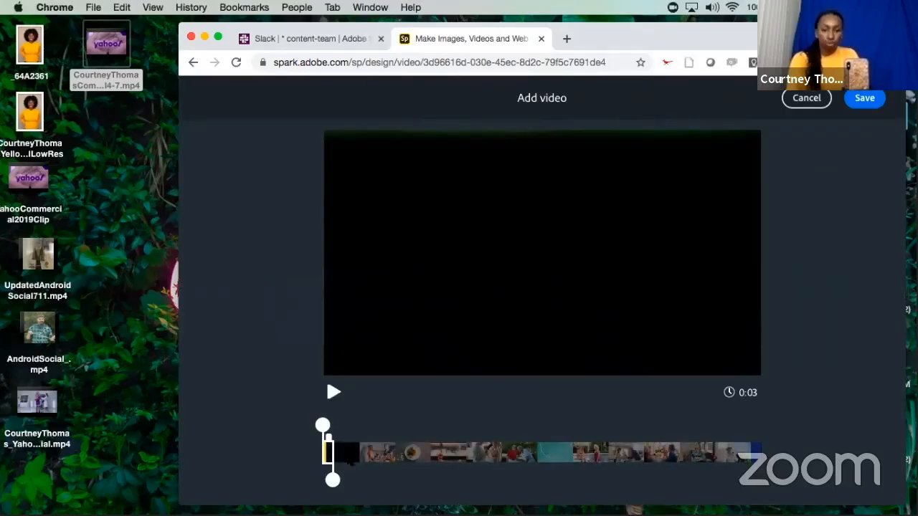
Trim the video to a section of about 5 seconds starting near 0:31.9, at the split plate shot, and save it to the slide.
left_click_drag(333, 480, 432, 478)
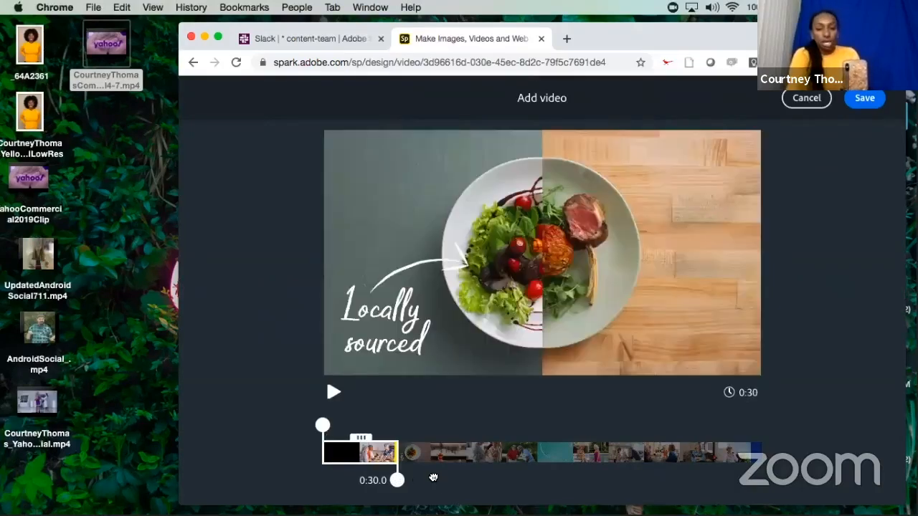
left_click_drag(363, 438, 399, 428)
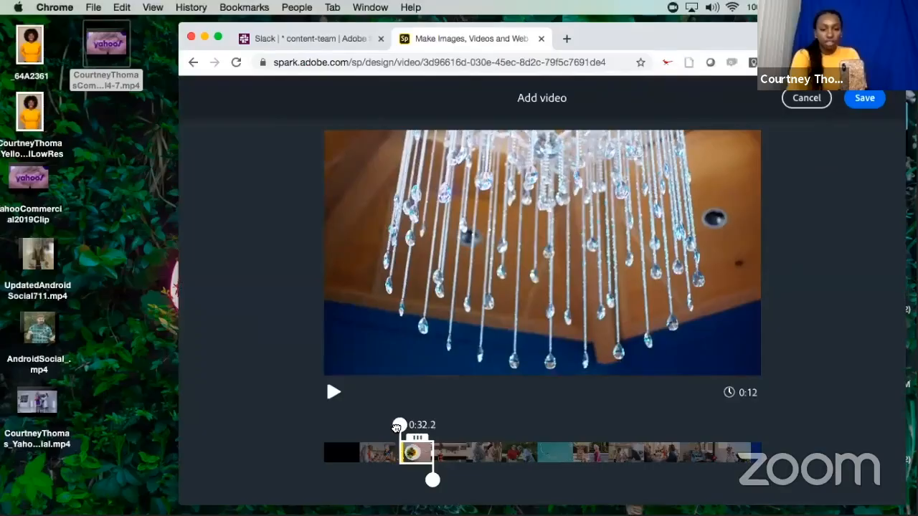
left_click_drag(397, 428, 396, 428)
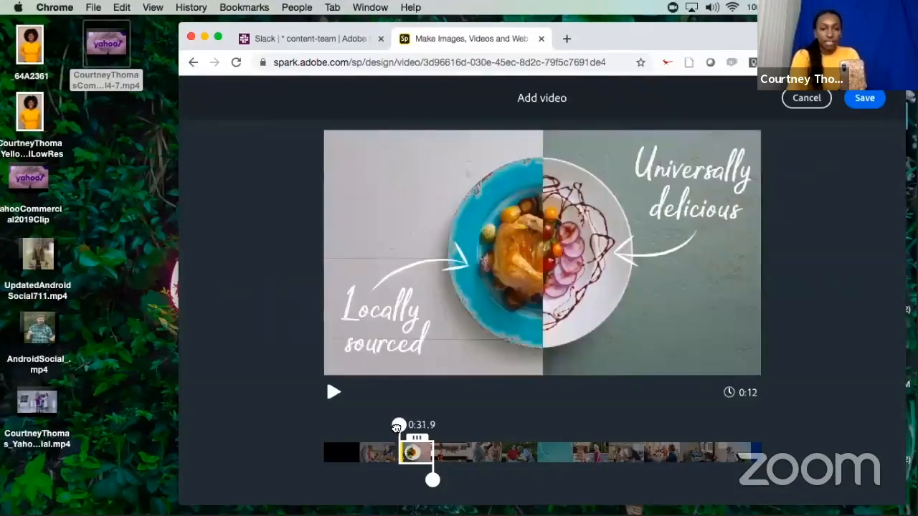
left_click_drag(397, 428, 396, 428)
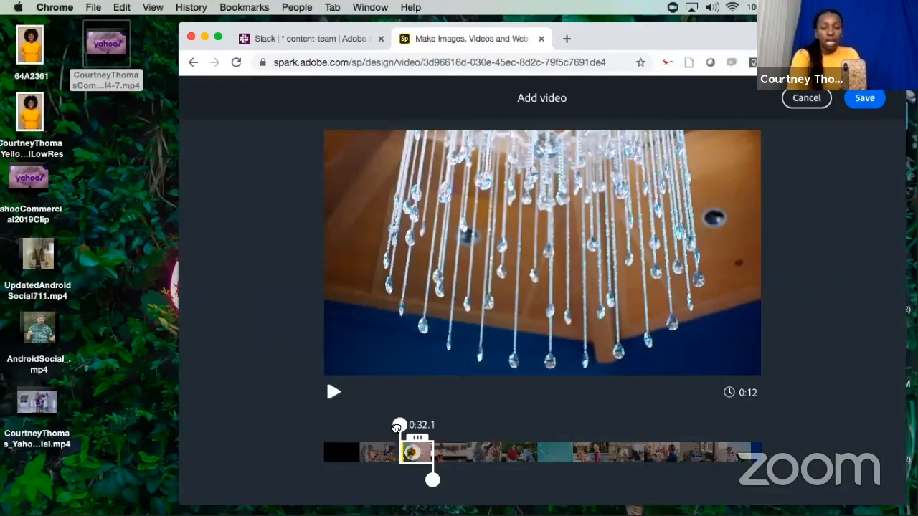
left_click_drag(396, 428, 396, 429)
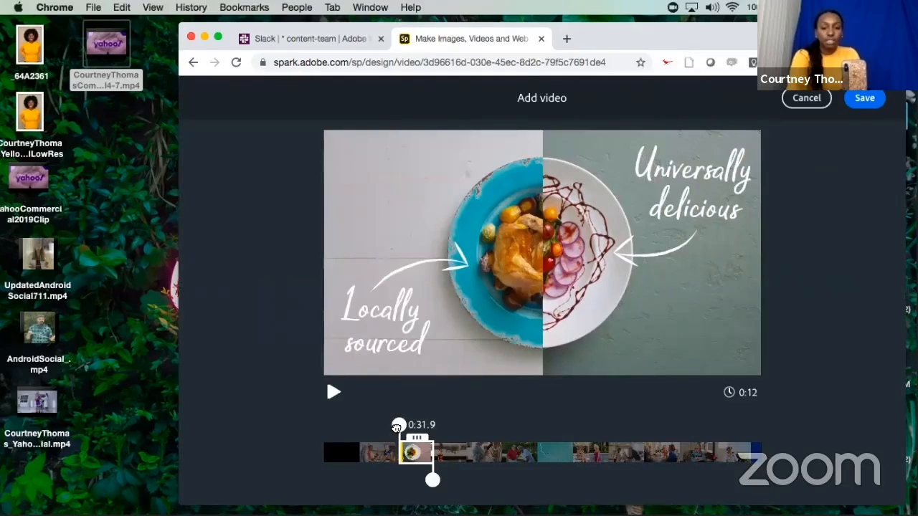
left_click_drag(397, 428, 396, 428)
left_click_drag(397, 429, 397, 427)
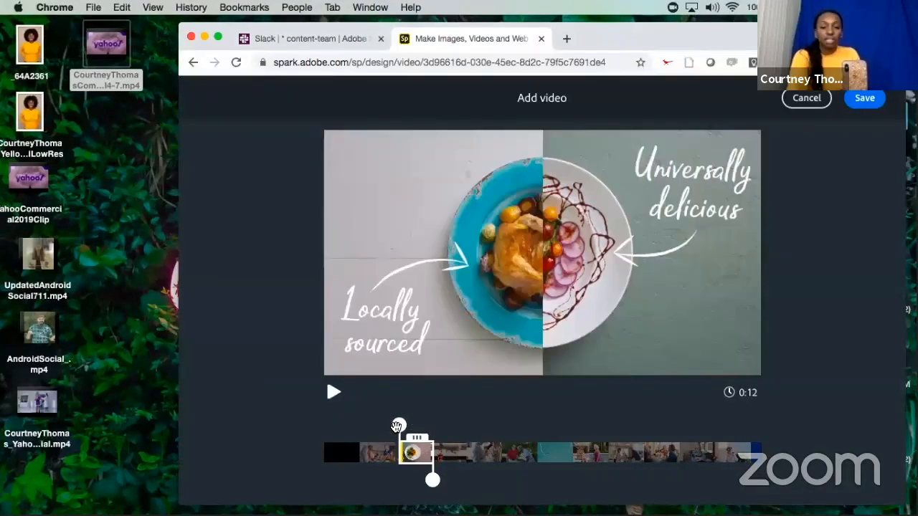
left_click_drag(399, 426, 400, 426)
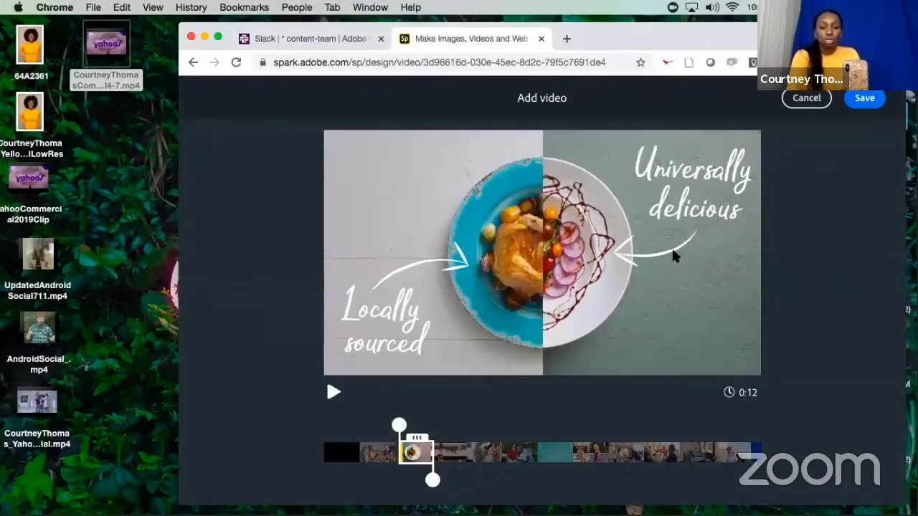
left_click_drag(433, 482, 417, 484)
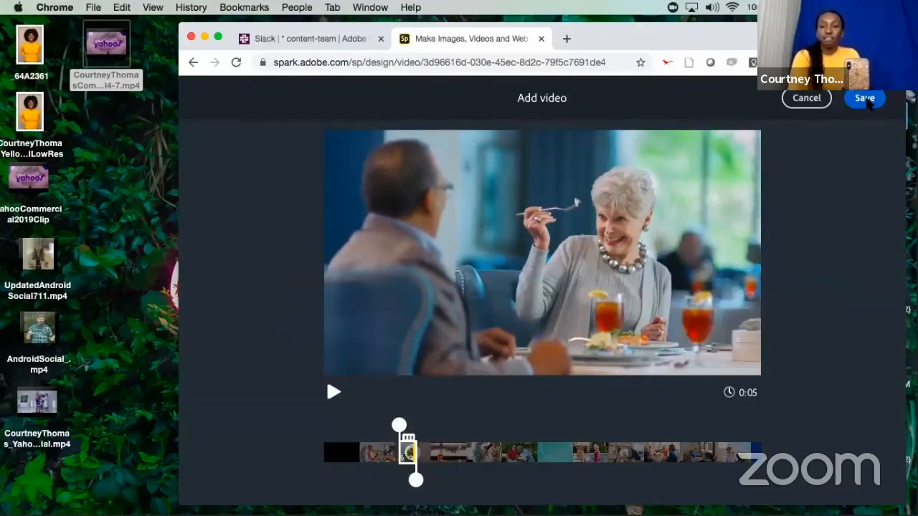
left_click(867, 101)
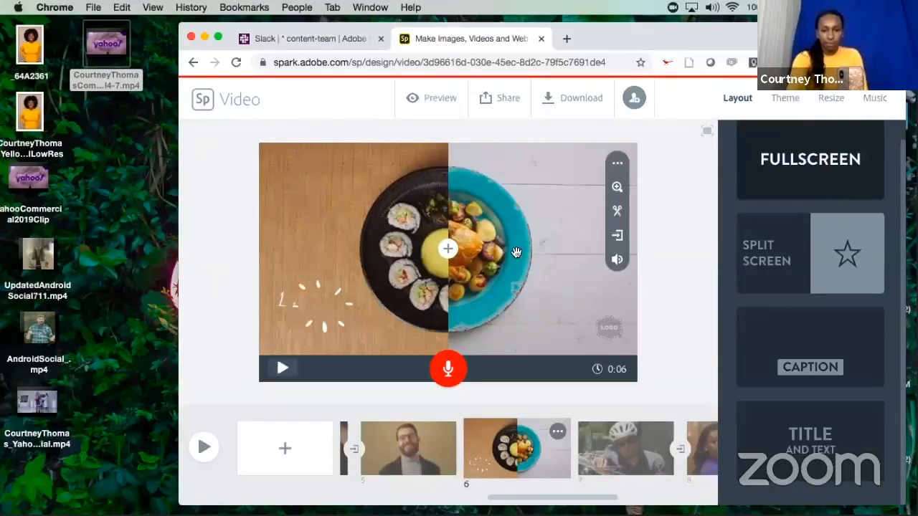
Add the text Vi Lifestyle - "Waitress" over the video on slide 6.
left_click(449, 253)
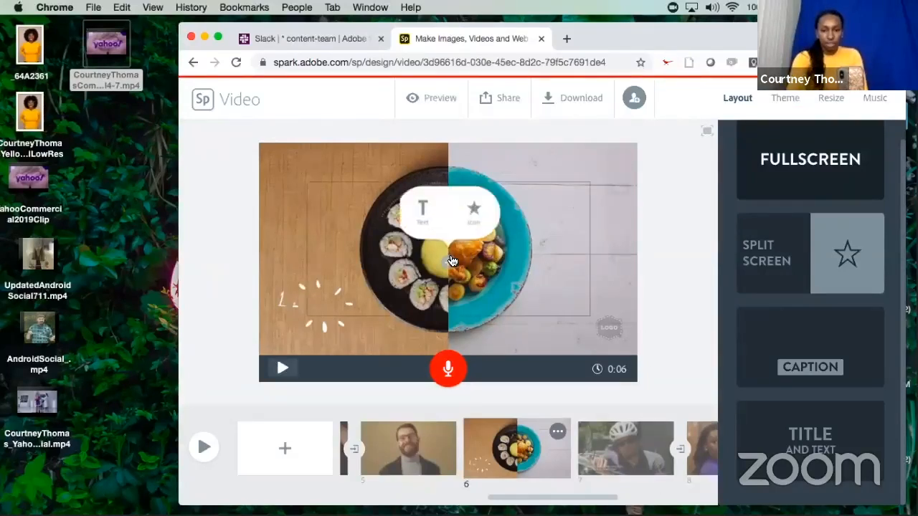
left_click(419, 215)
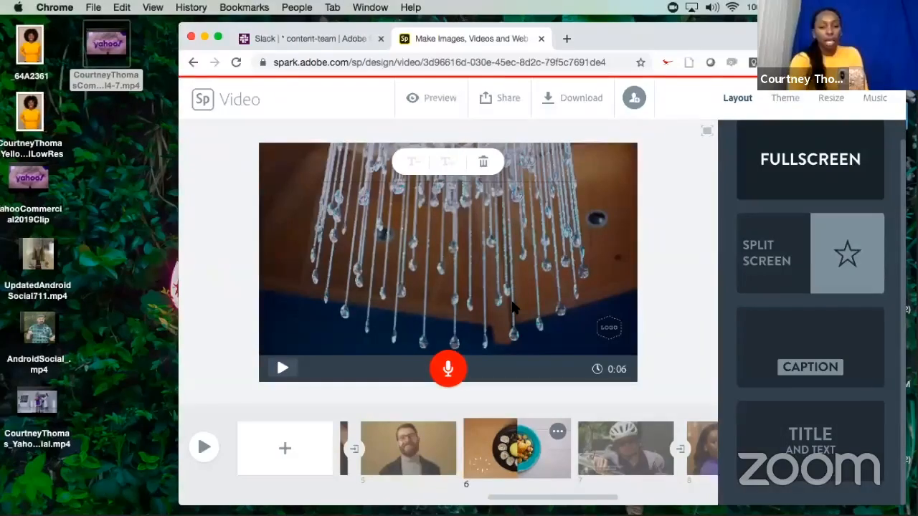
type("Vi Life")
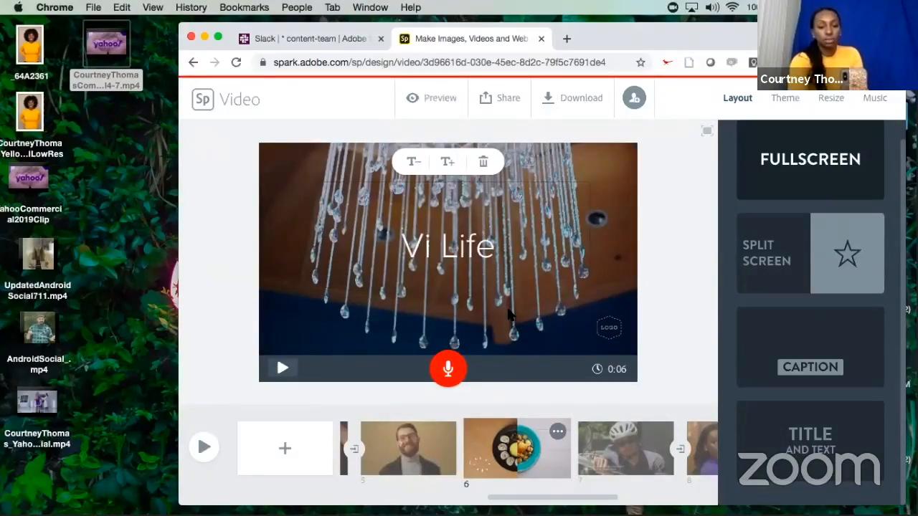
type("styl")
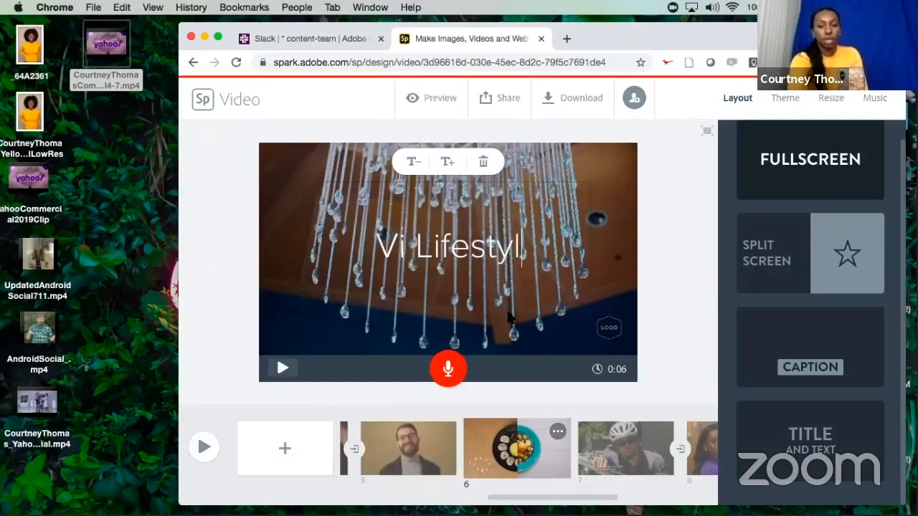
type("e - \"")
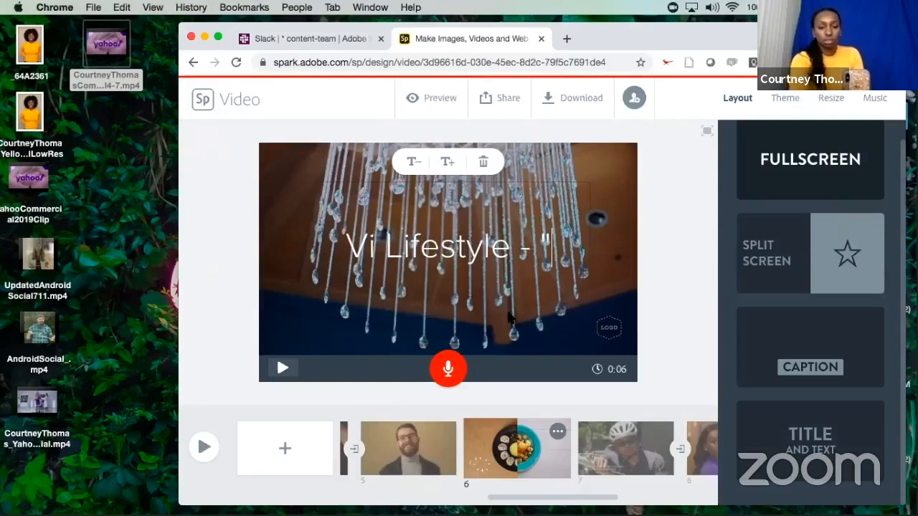
type("Wa")
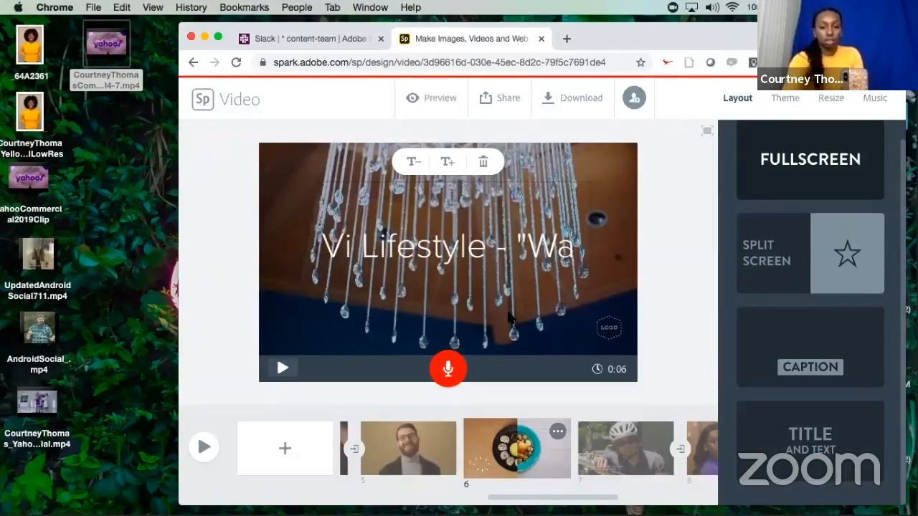
type("itress\"")
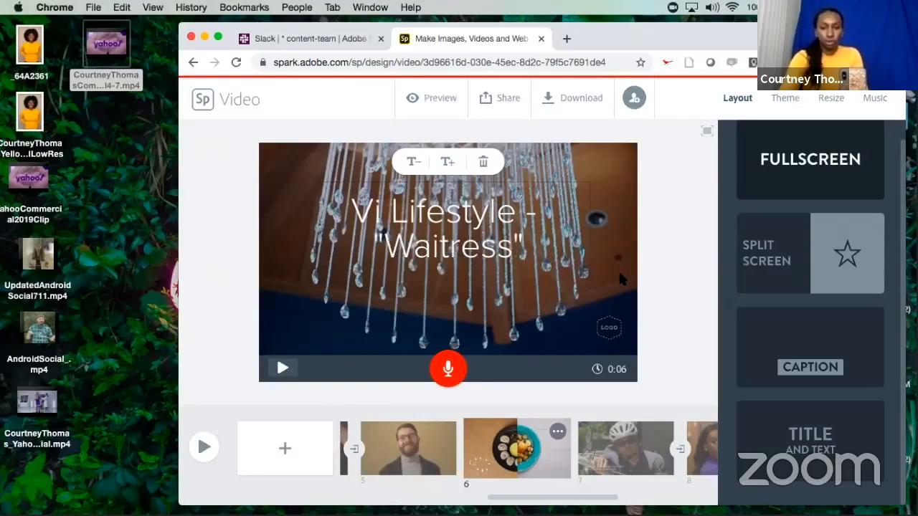
Reduce the slide 6 text by two sizes and move it to the lower-left corner of the video frame.
left_click(423, 167)
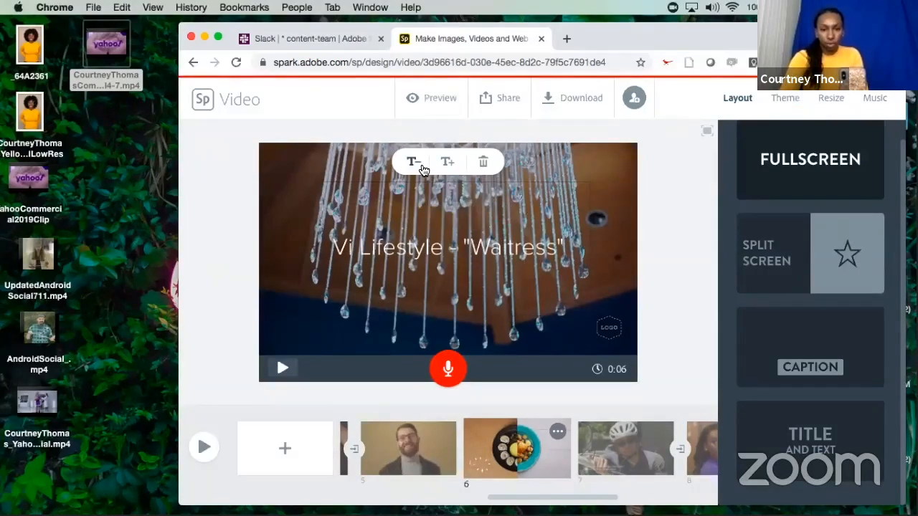
left_click(424, 168)
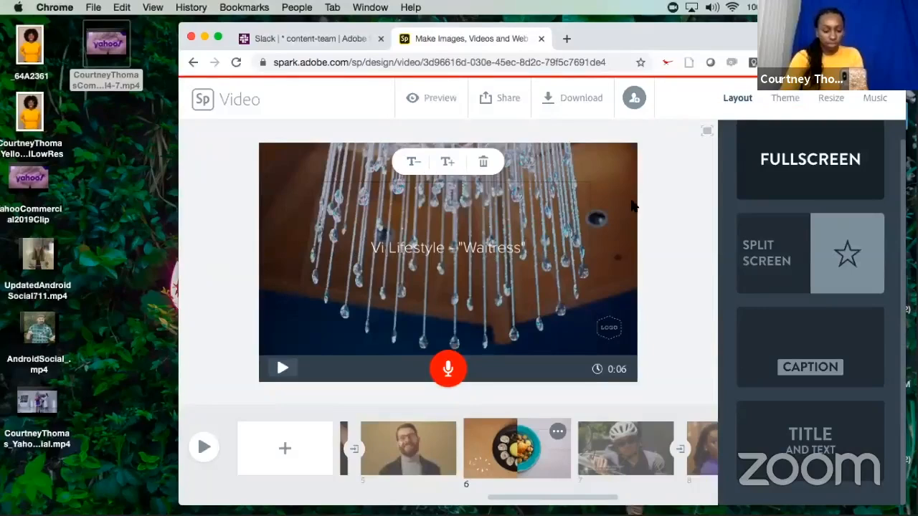
left_click(681, 195)
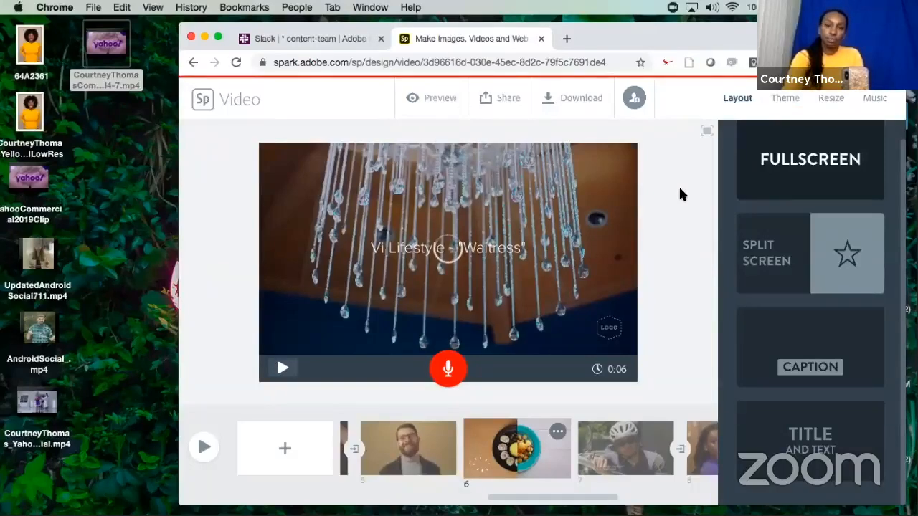
left_click_drag(457, 251, 362, 333)
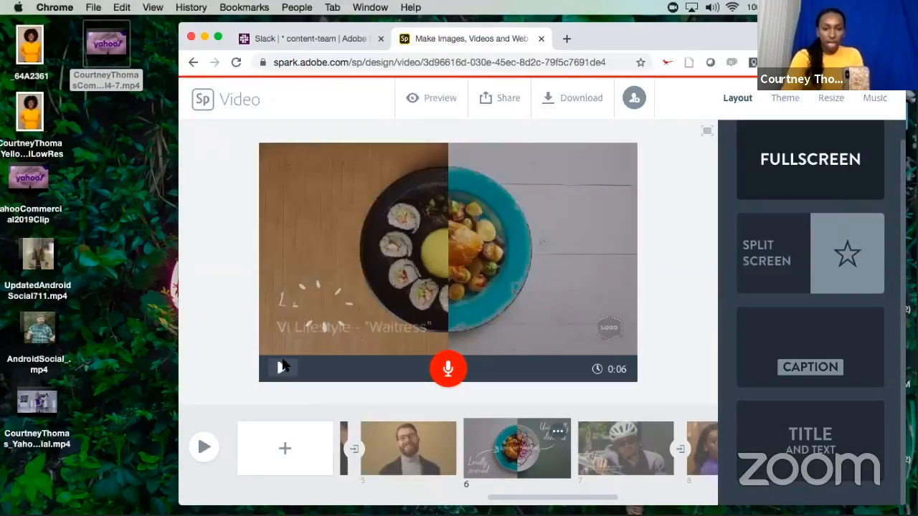
Play slide 6 to check the trimmed clip with its text.
left_click(281, 372)
left_click(281, 372)
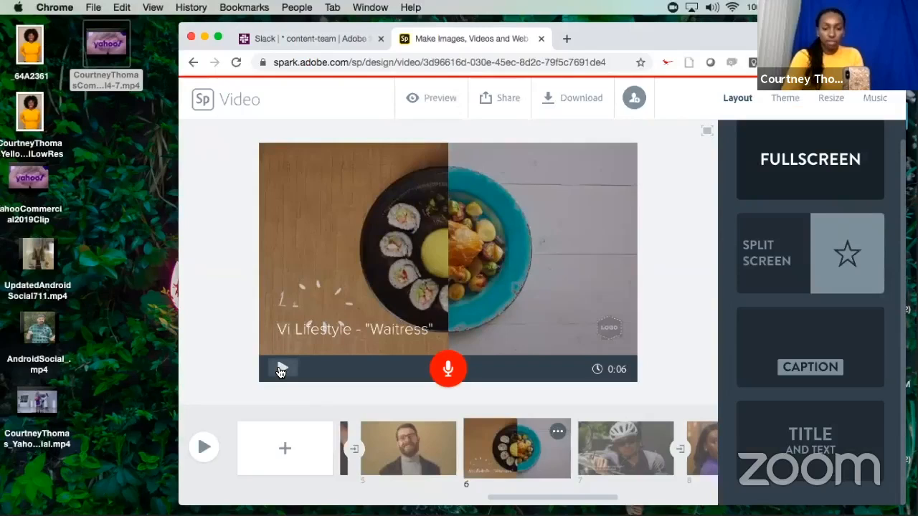
left_click(280, 371)
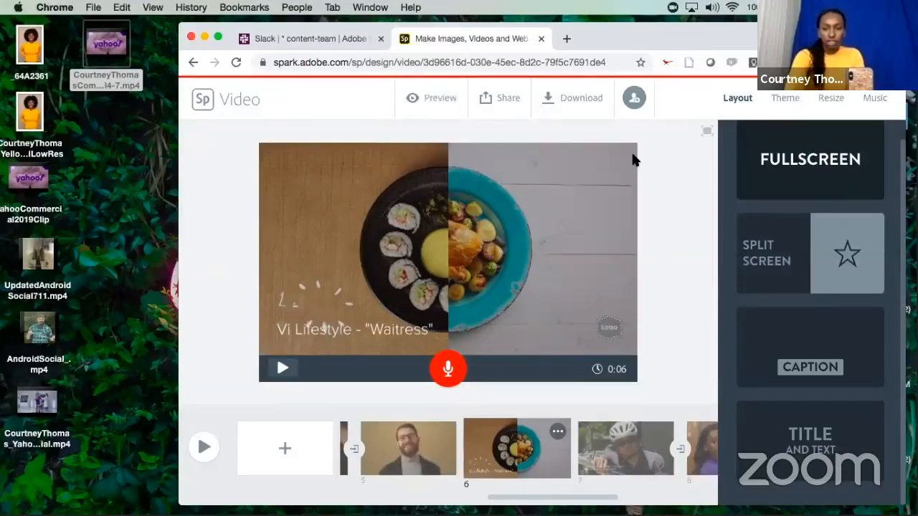
Open the trim view for the cyclist clip on slide 7, then cancel without changing it.
left_click(597, 452)
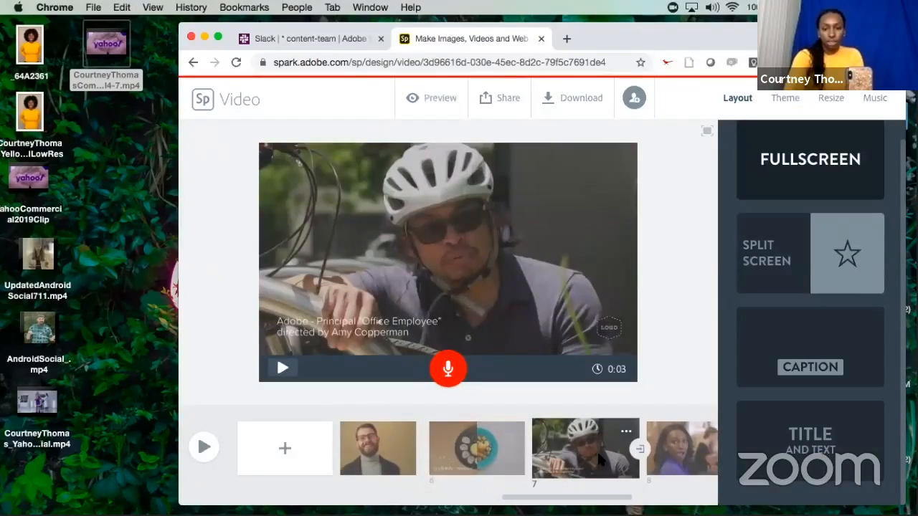
scroll(609, 448, "left", 2)
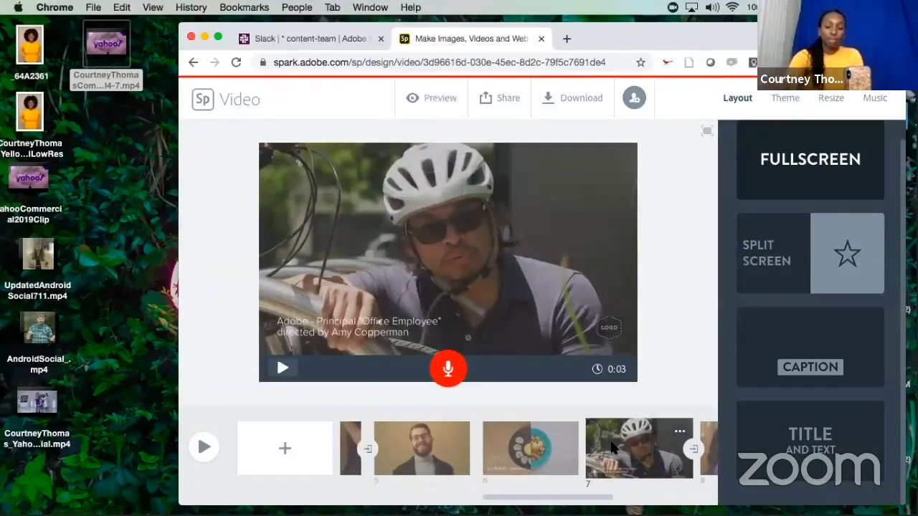
scroll(611, 446, "right", 4)
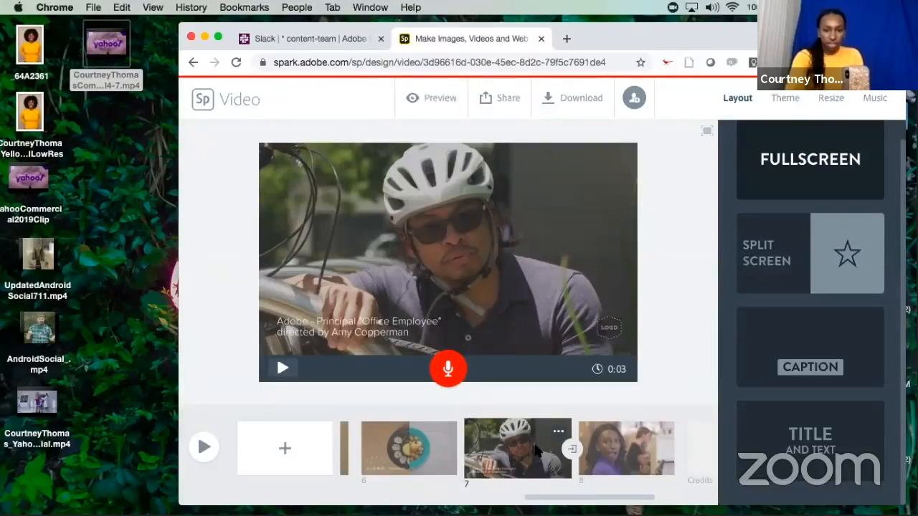
left_click(573, 275)
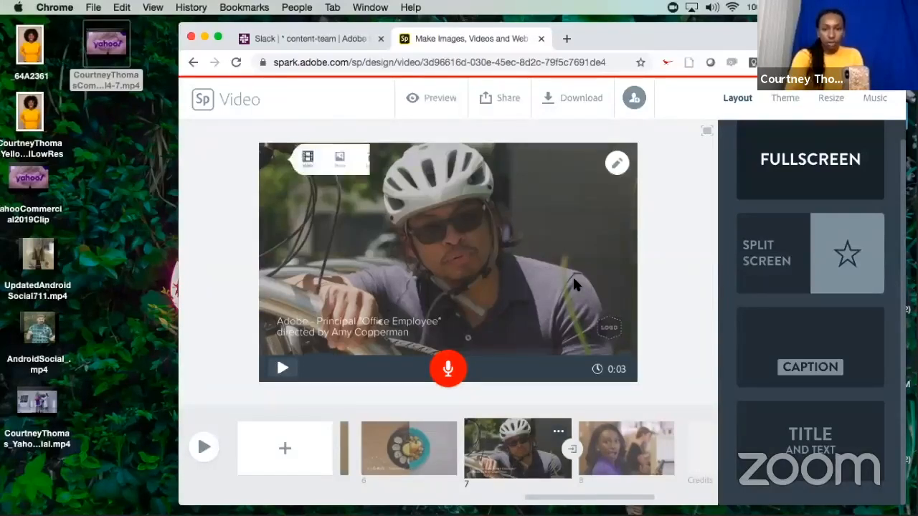
left_click(620, 165)
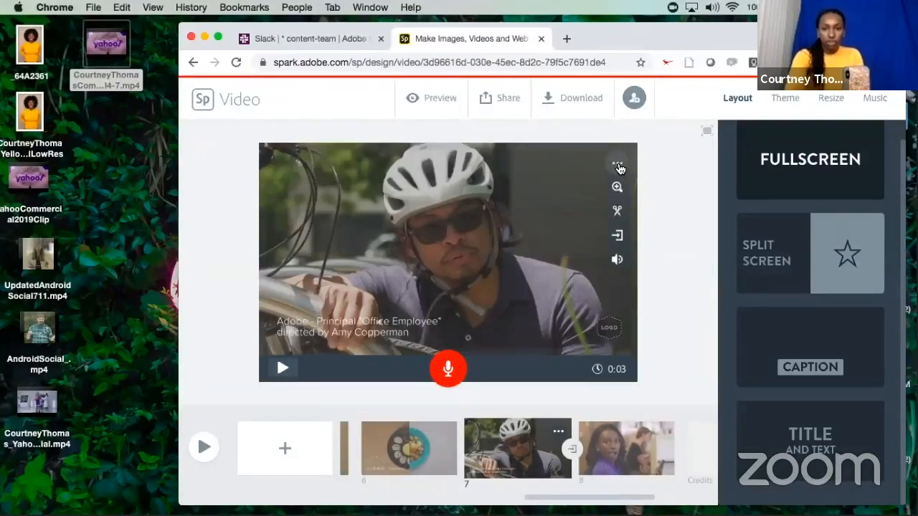
left_click(617, 212)
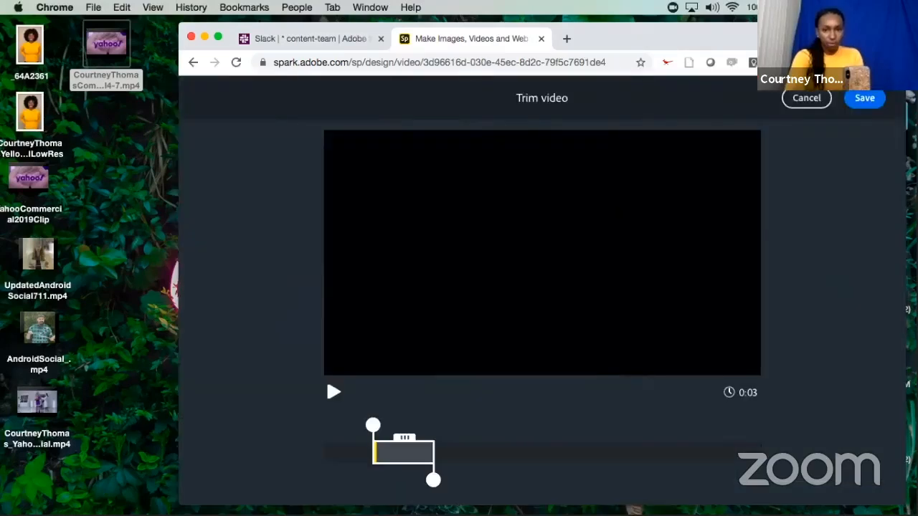
left_click(802, 98)
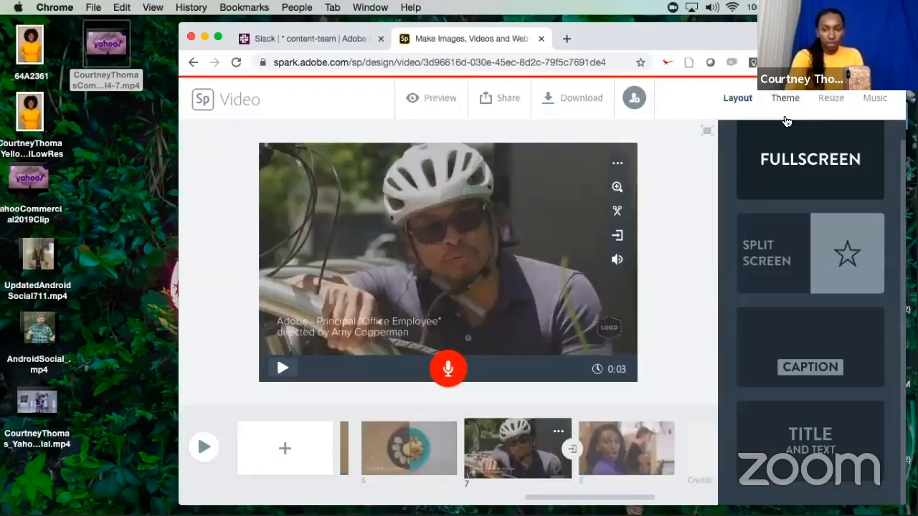
Zoom in on the slide 7 video within its frame and zoom back out.
left_click(616, 189)
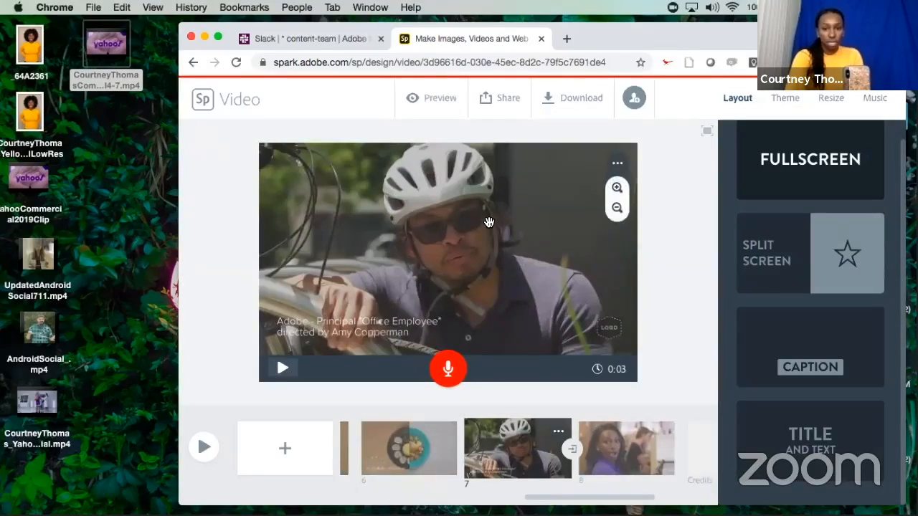
left_click(617, 191)
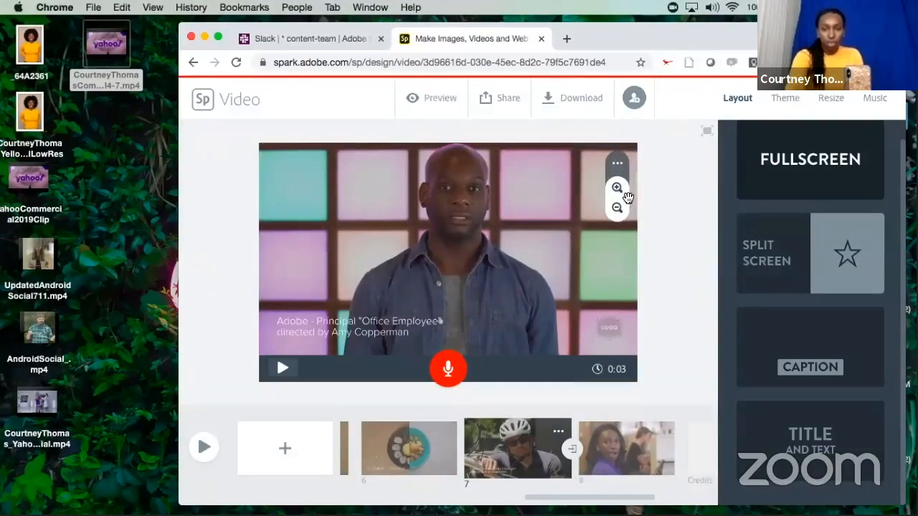
left_click(616, 209)
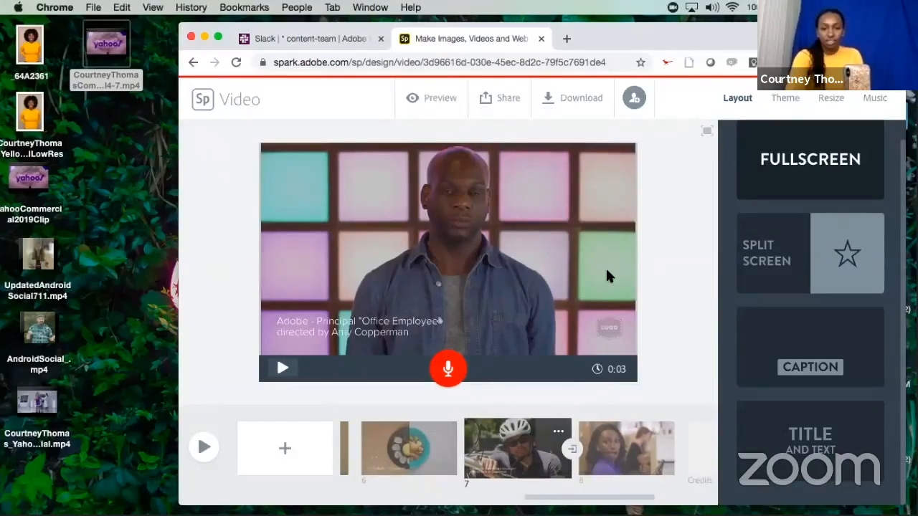
left_click(566, 318)
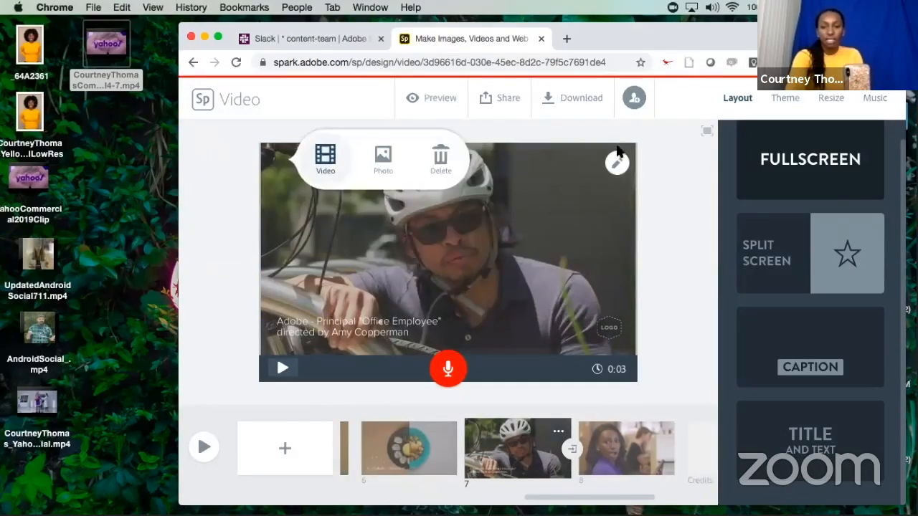
Show the clip volume option for the slide 7 video and view the list of built-in music tracks.
left_click(617, 163)
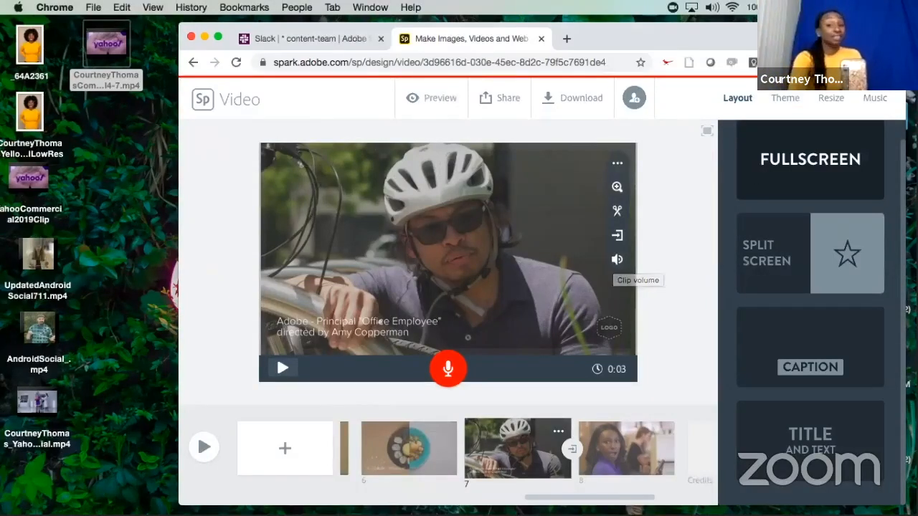
left_click(871, 102)
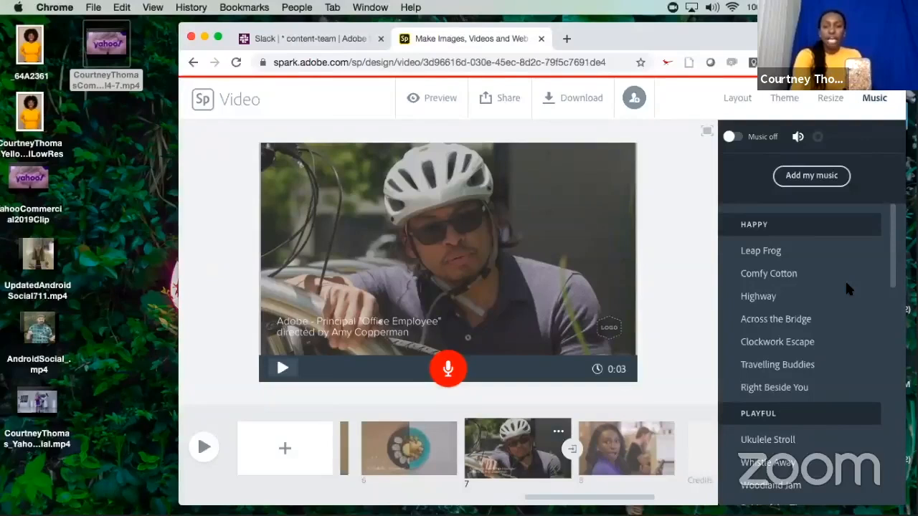
left_click(843, 259)
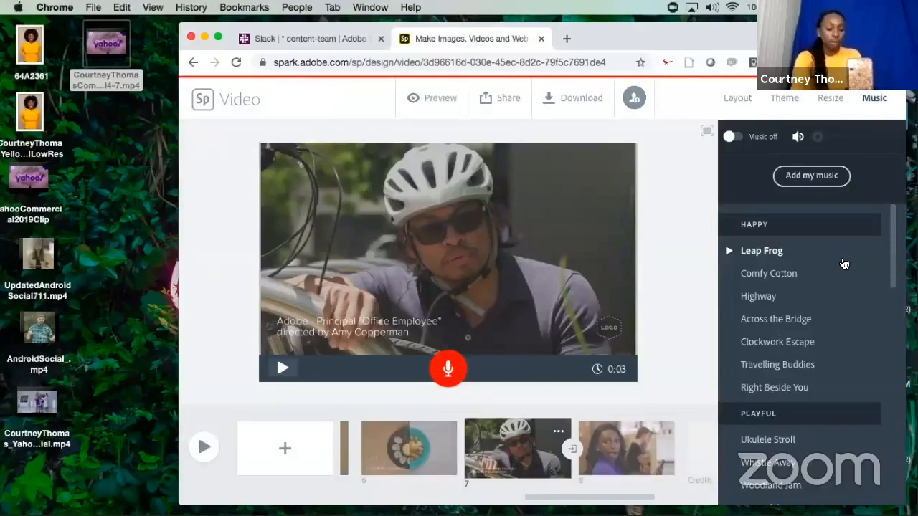
Extend the slide 7 clip to about 6 seconds by moving the end of its trim range, and save the trim.
left_click(567, 175)
left_click(617, 164)
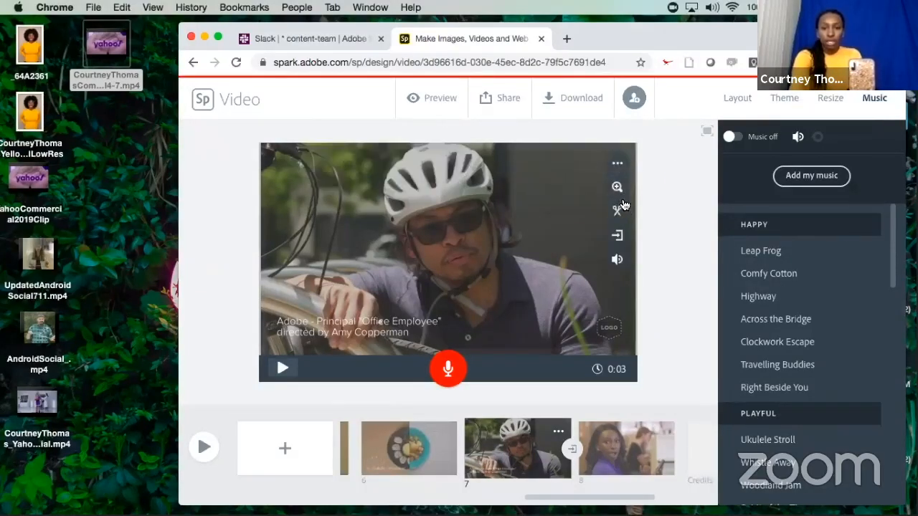
left_click(617, 212)
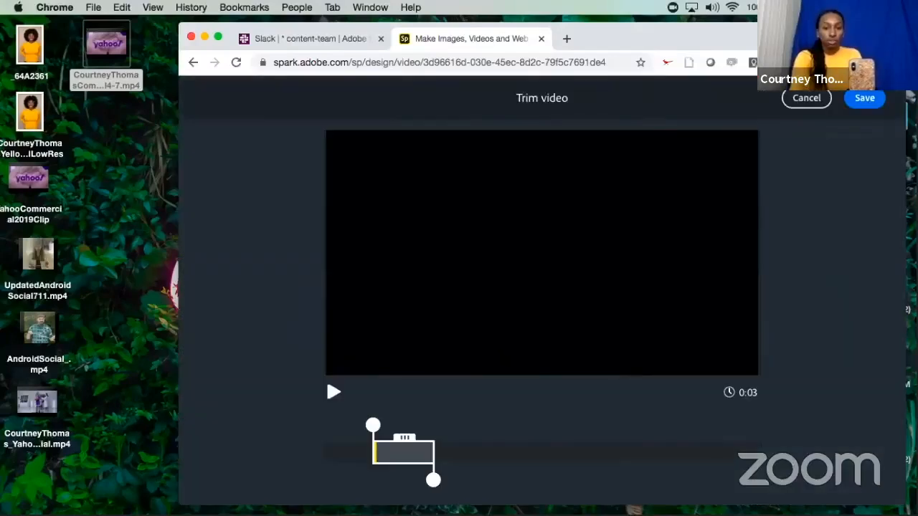
left_click_drag(461, 485, 489, 481)
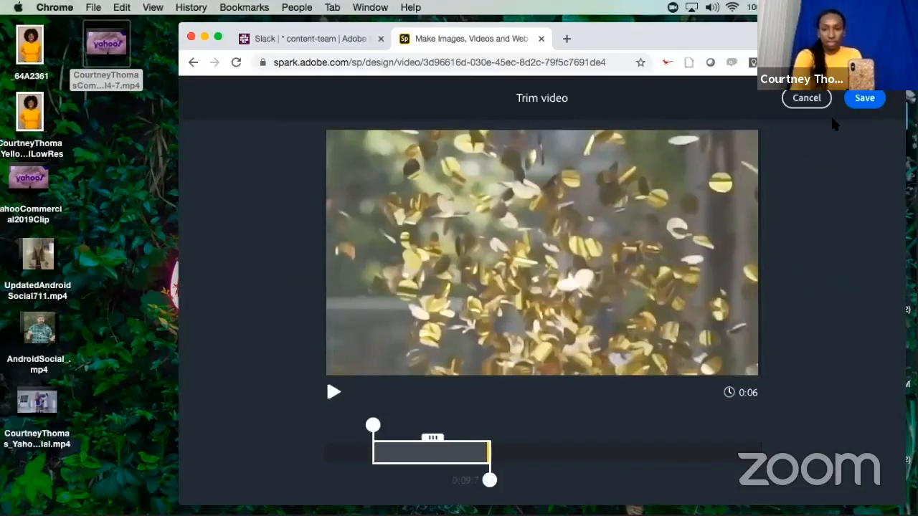
left_click(866, 104)
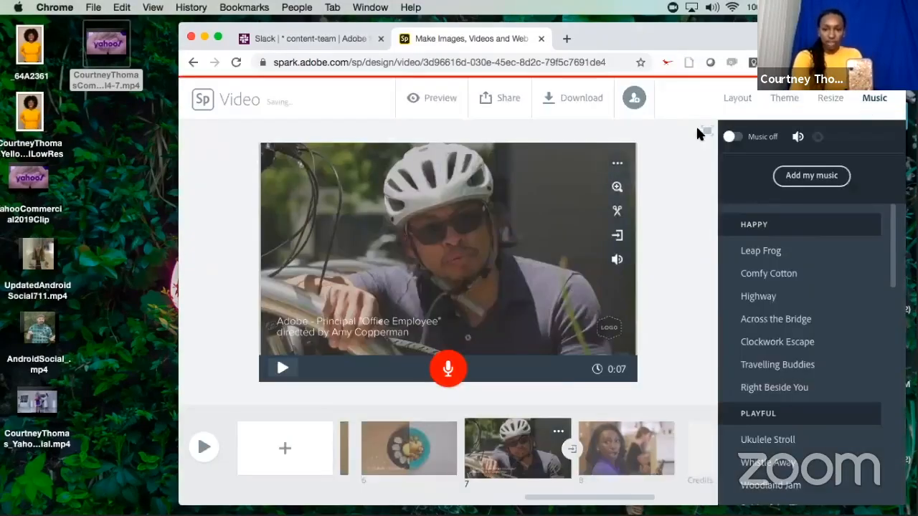
Continue the slide 7 video on a new slide, extending the continued section to the end of the source at 0:16, and save.
left_click(618, 235)
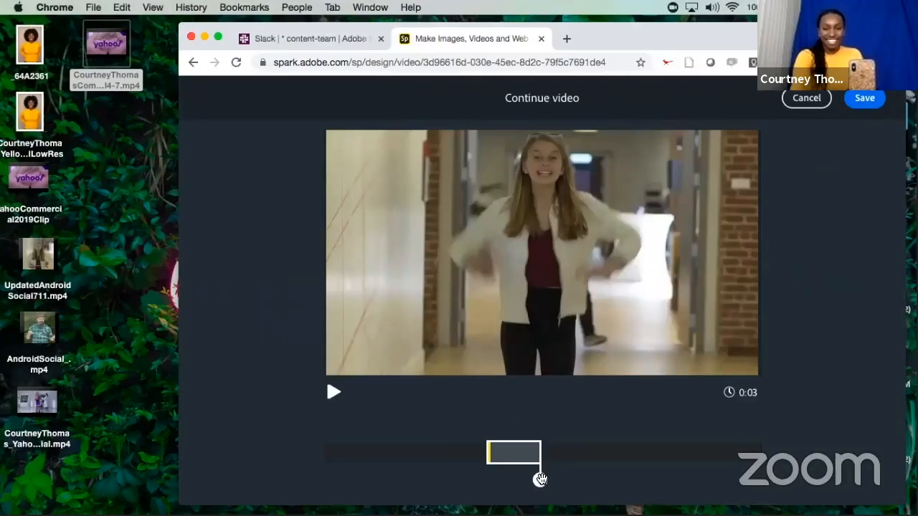
left_click_drag(540, 479, 791, 477)
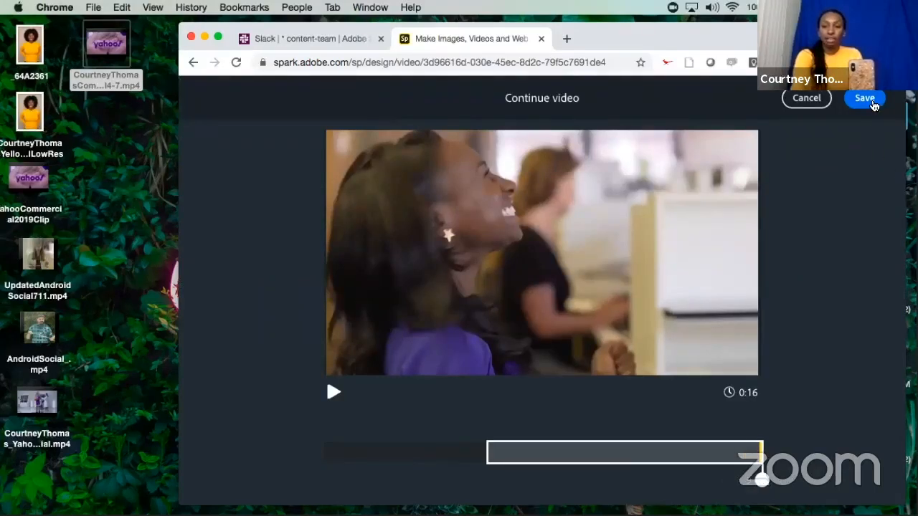
left_click(874, 106)
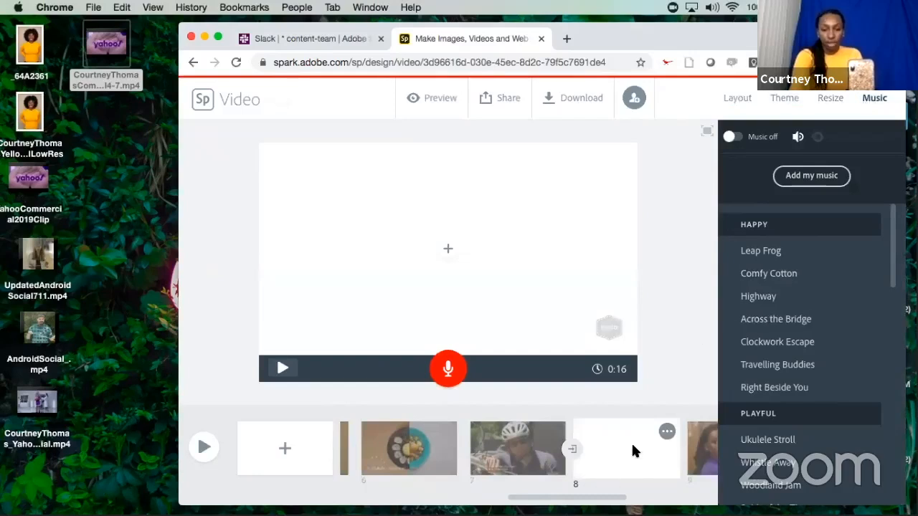
Delete slide 9, which holds the older clip of the woman in purple.
scroll(642, 450, "right", 3)
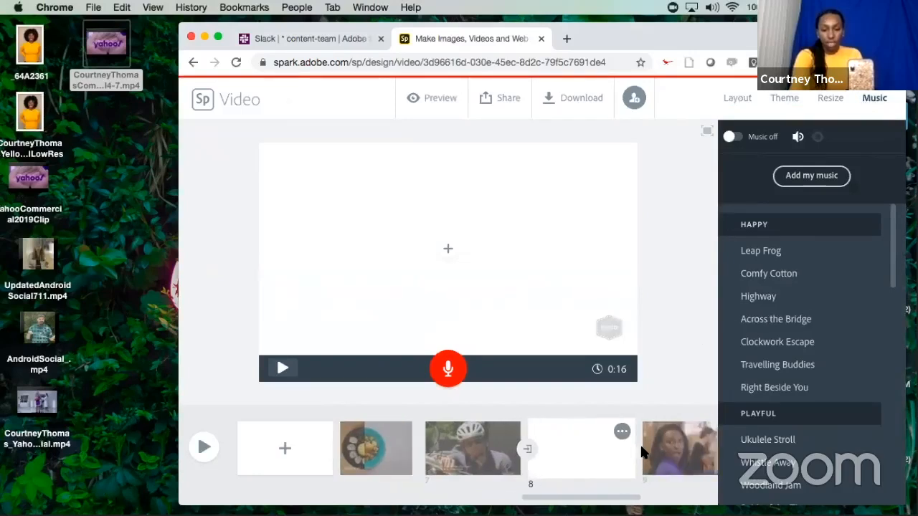
scroll(618, 452, "right", 1)
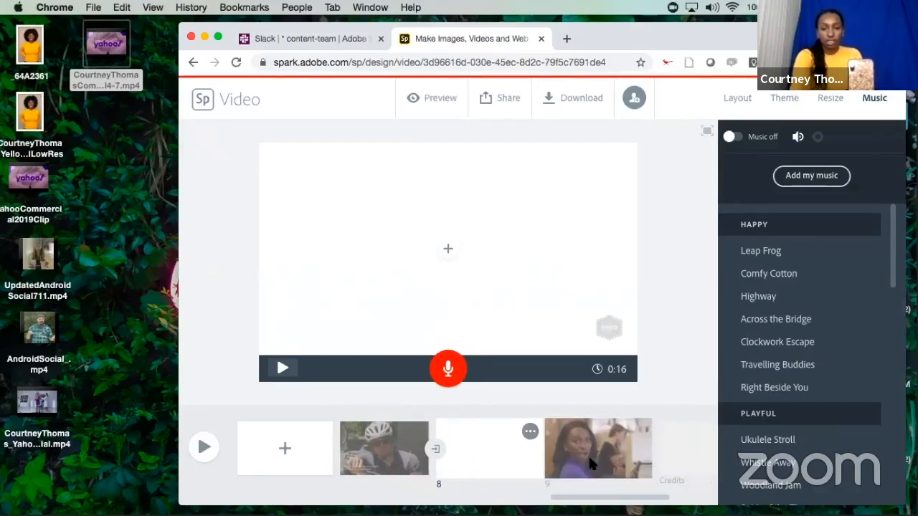
left_click(589, 459)
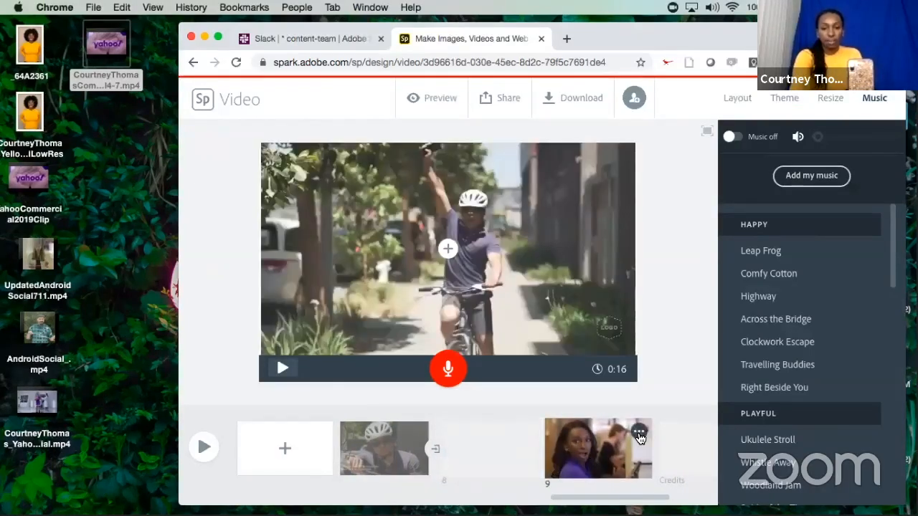
left_click(640, 435)
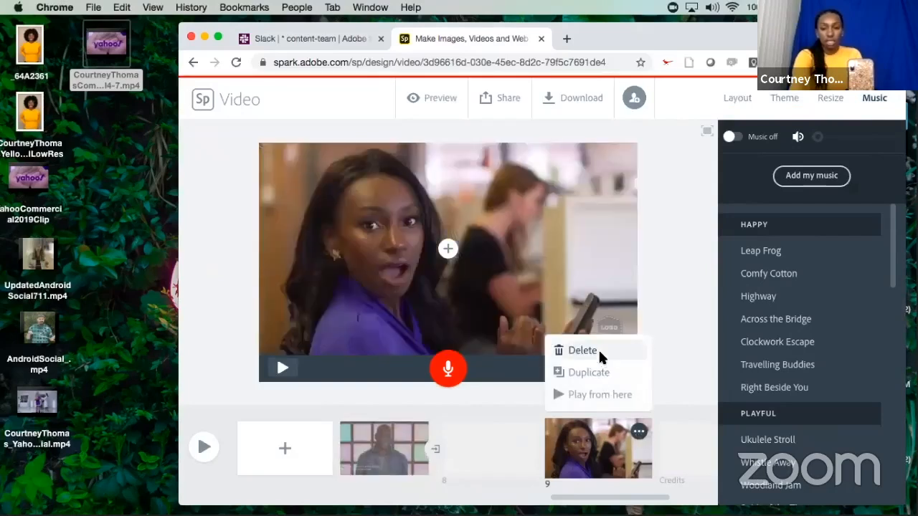
left_click(600, 351)
left_click(596, 392)
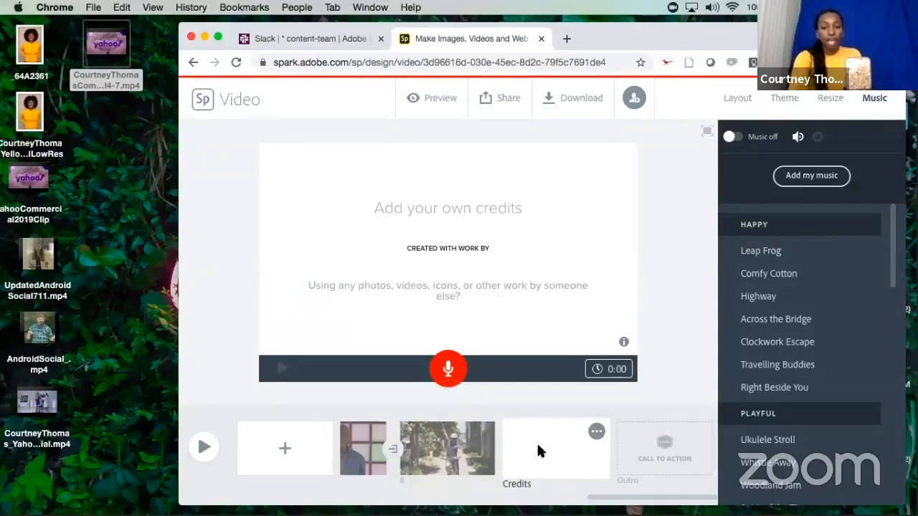
Hide the credits slide at the end of the project.
left_click(597, 431)
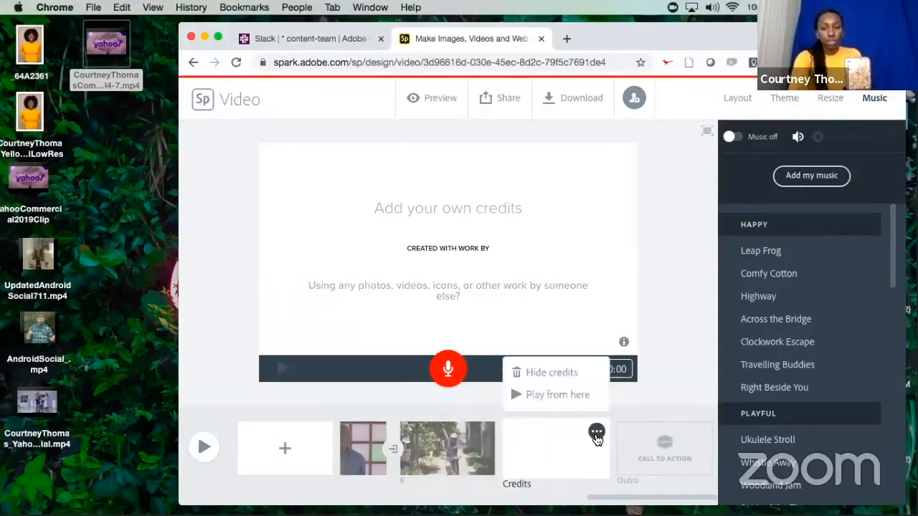
left_click(581, 373)
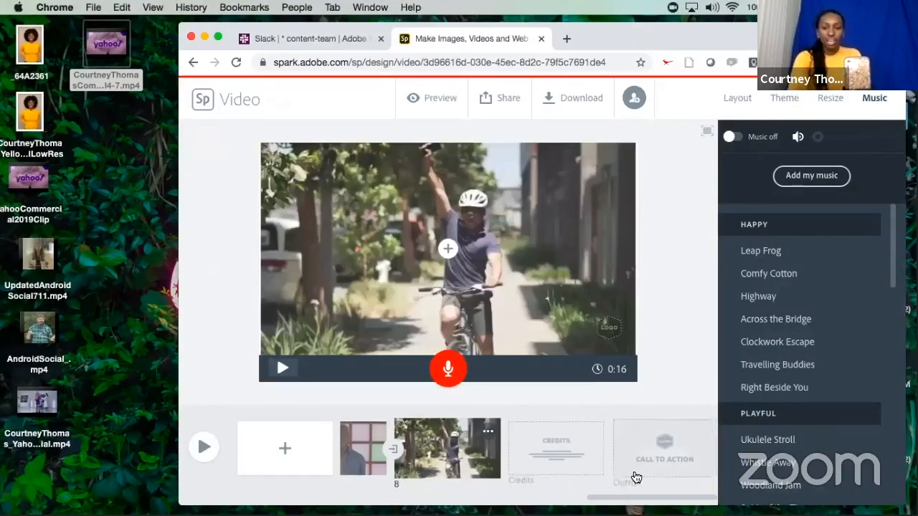
Show the call-to-action outro slide, then hide it again.
mouse_move(661, 455)
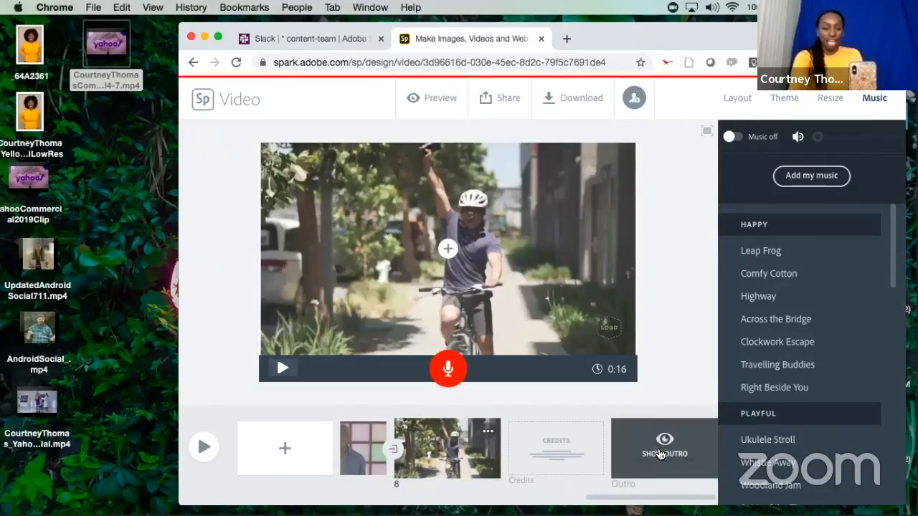
left_click(661, 454)
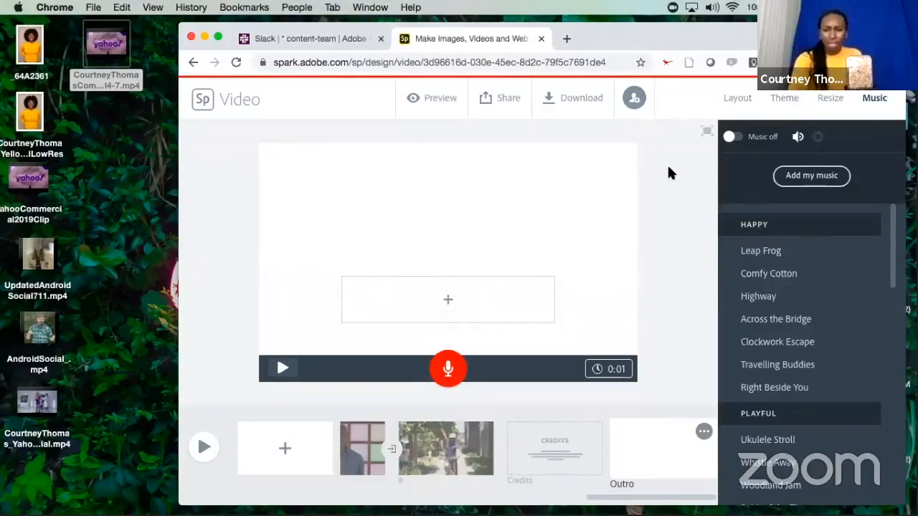
left_click(704, 433)
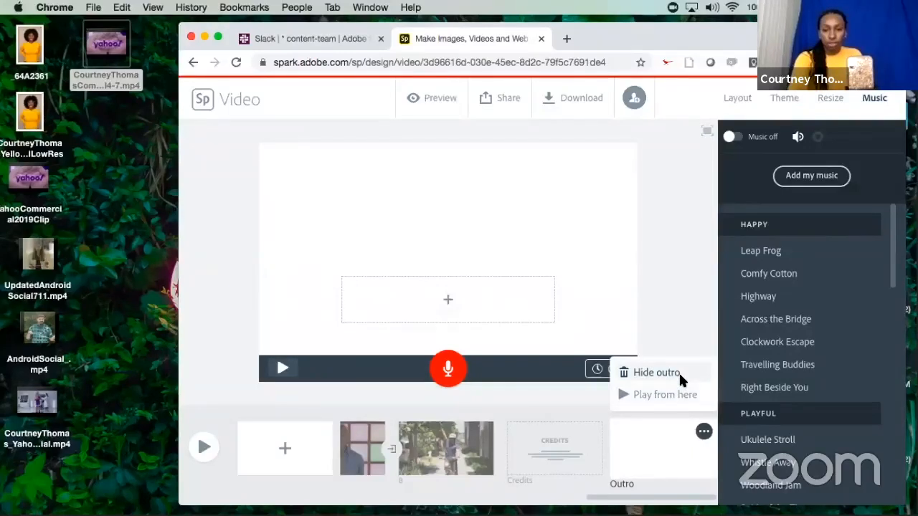
left_click(678, 372)
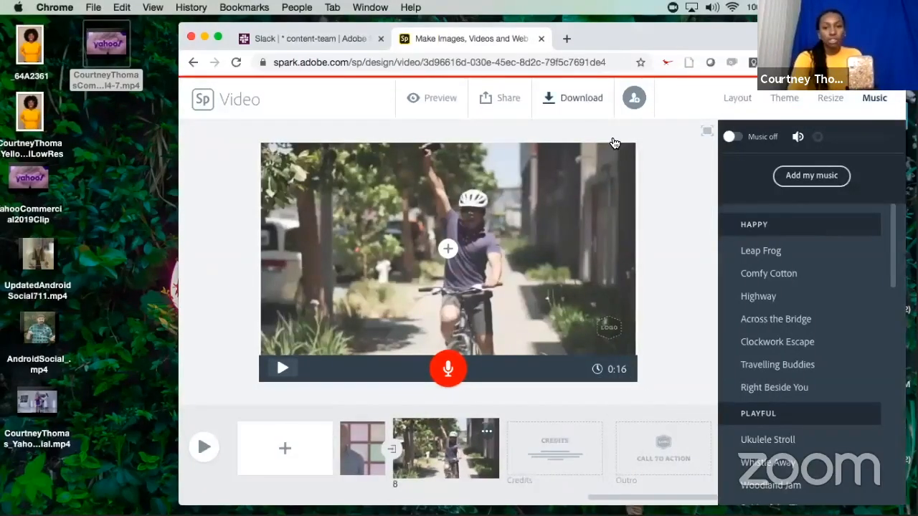
Start preparing the finished video for download, then cancel the download.
left_click(582, 96)
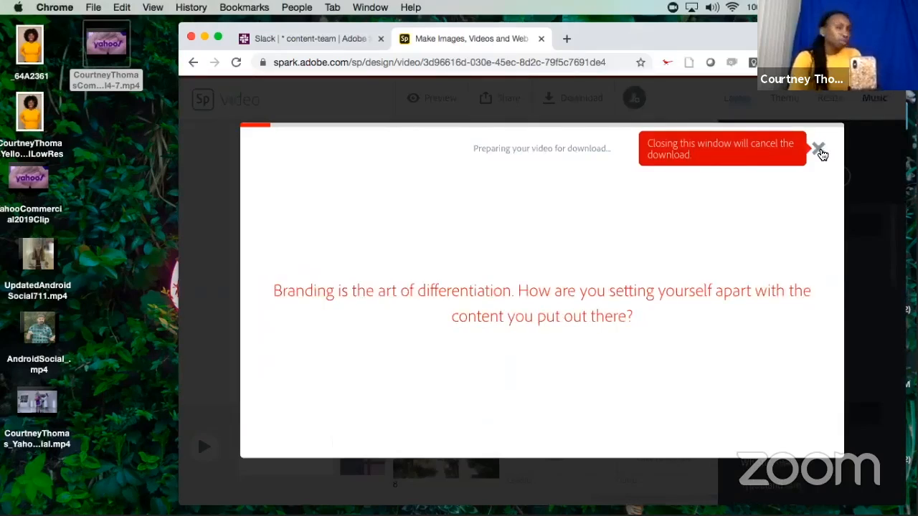
left_click(819, 150)
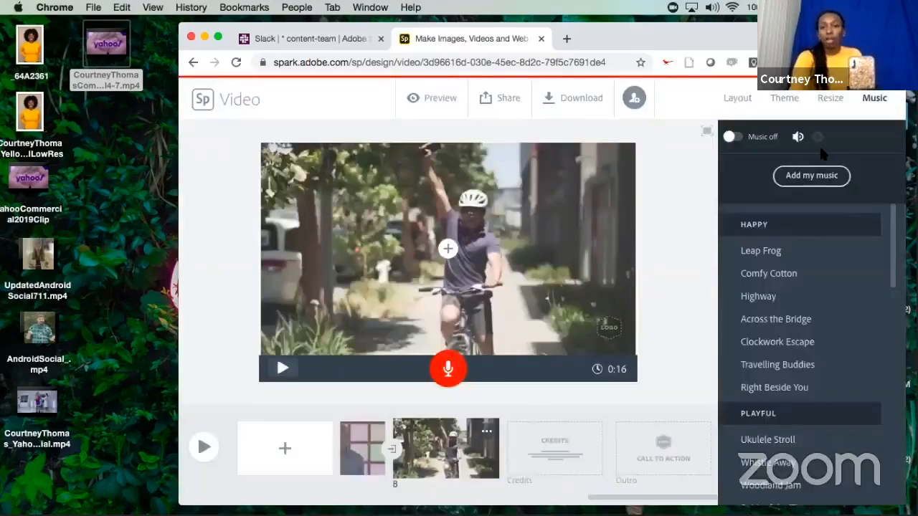